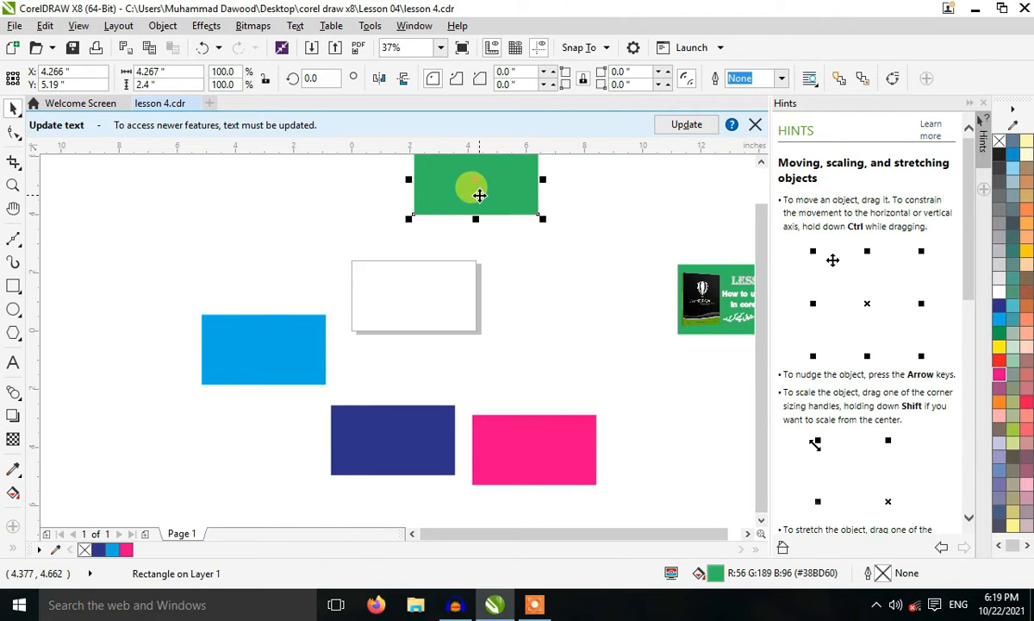
Center the green, cyan, dark blue and magenta rectangles on the page, stacked in that order.
drag(480, 195, 417, 306)
click(273, 342)
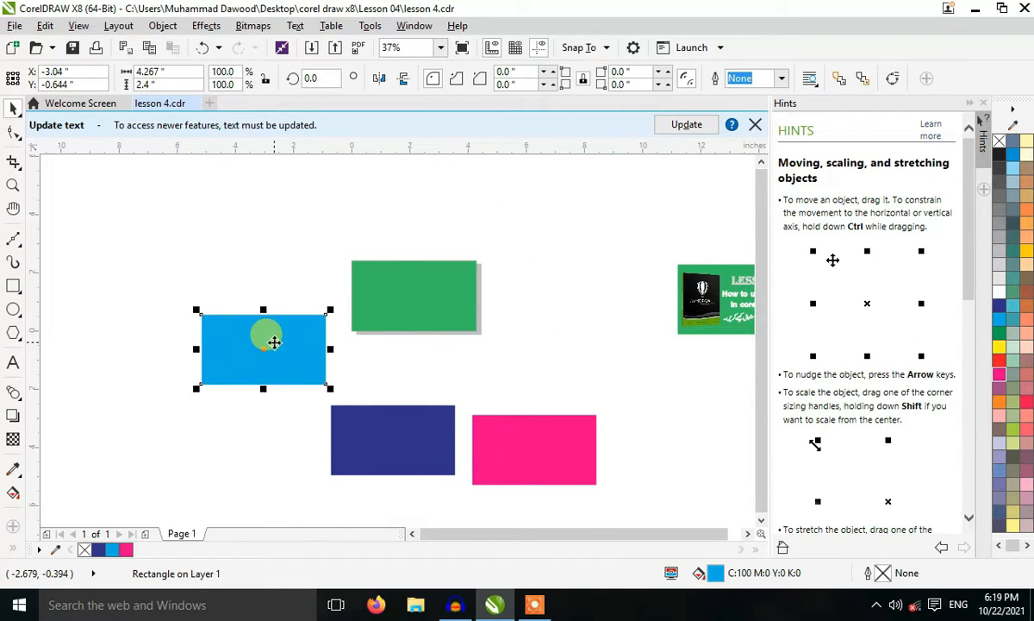
key(p)
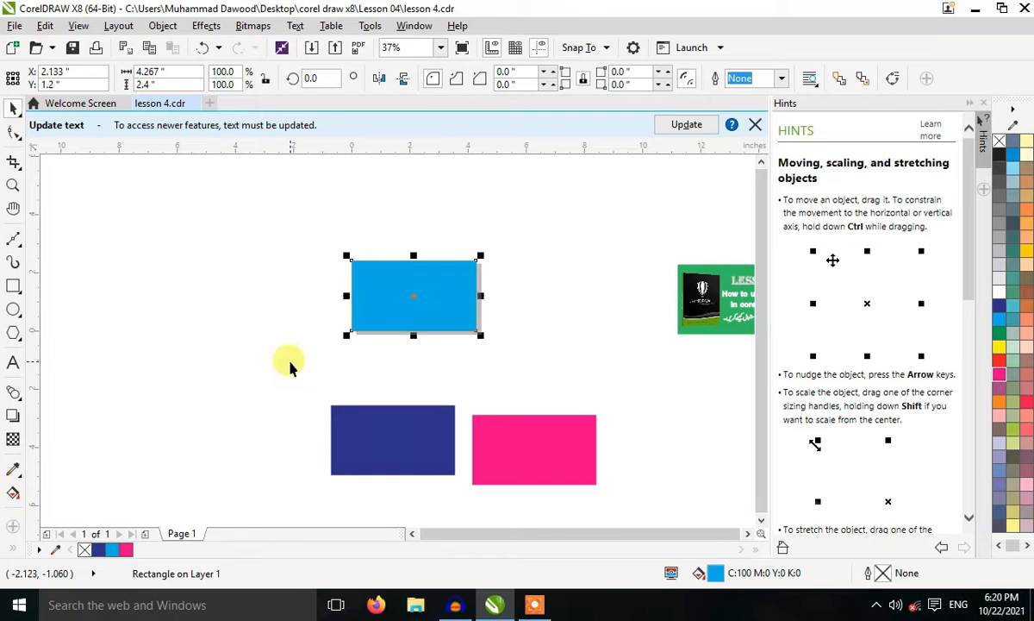
click(392, 447)
key(p)
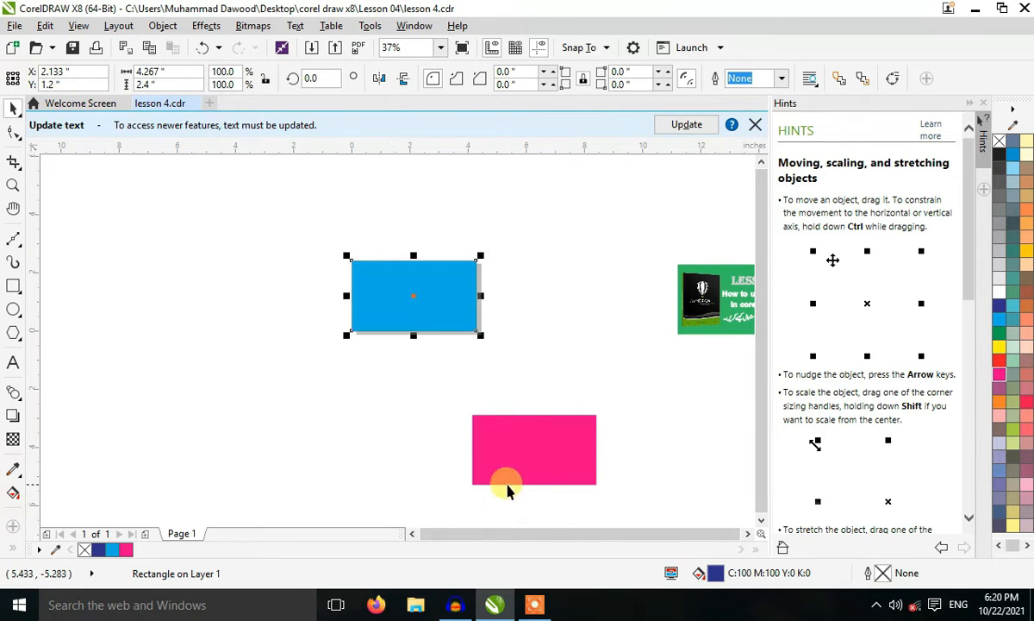
click(507, 488)
key(p)
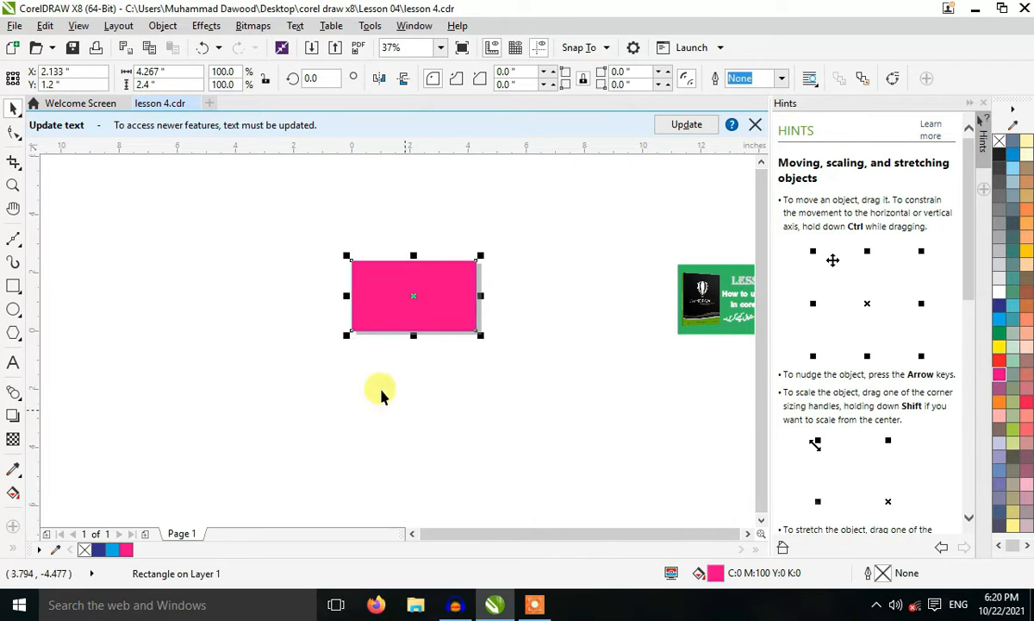
drag(273, 211, 510, 398)
click(410, 296)
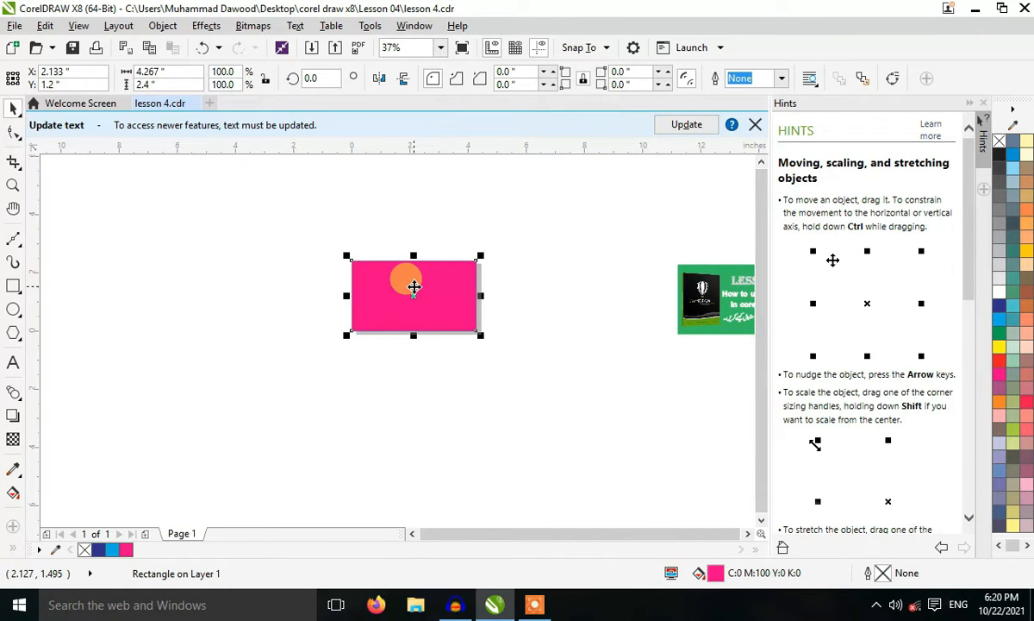
key(Escape)
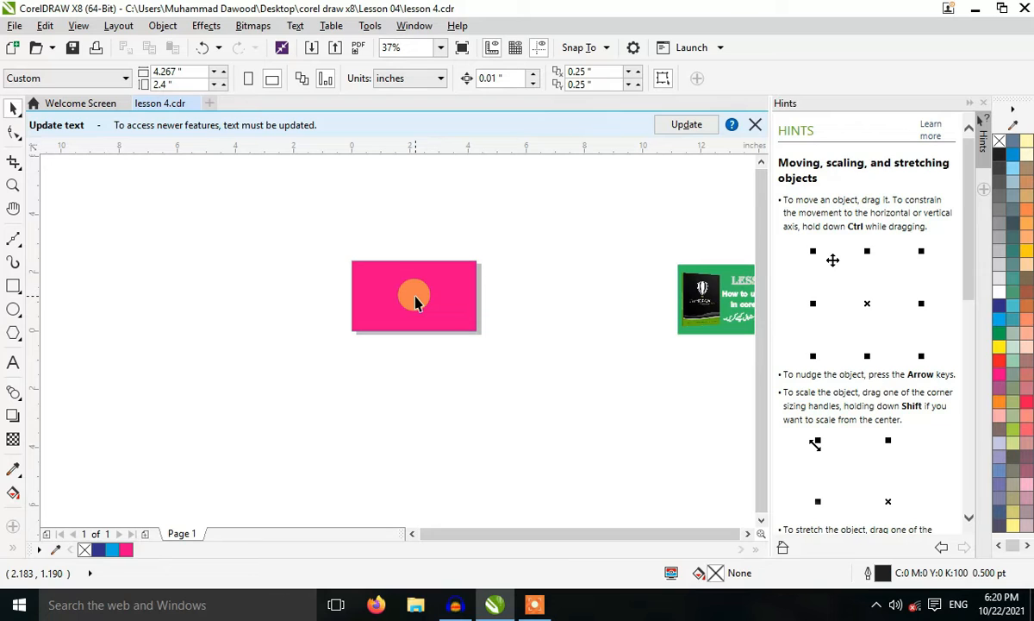
click(415, 300)
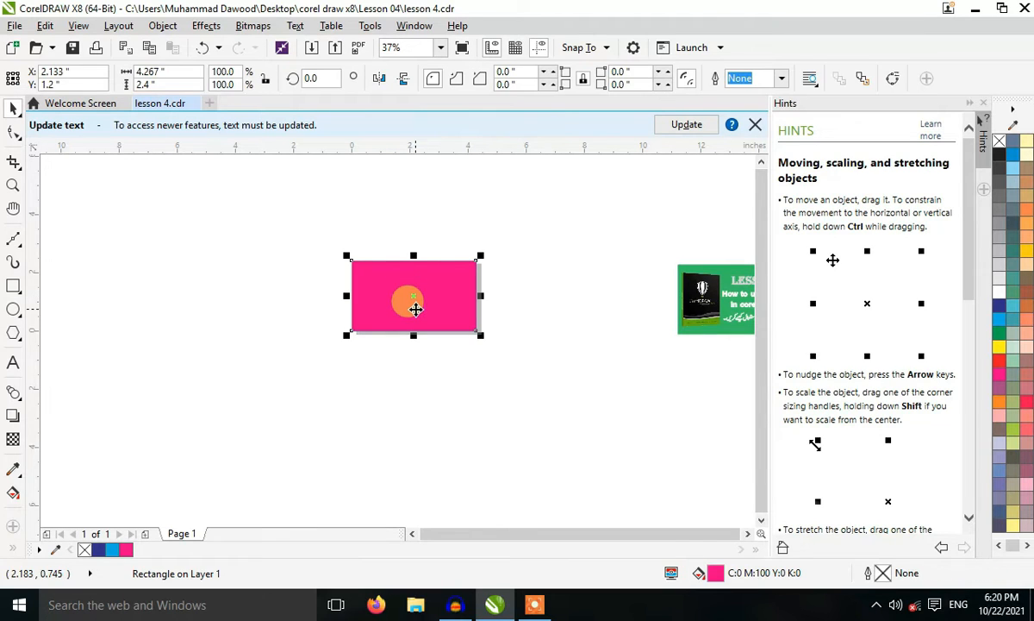
click(447, 454)
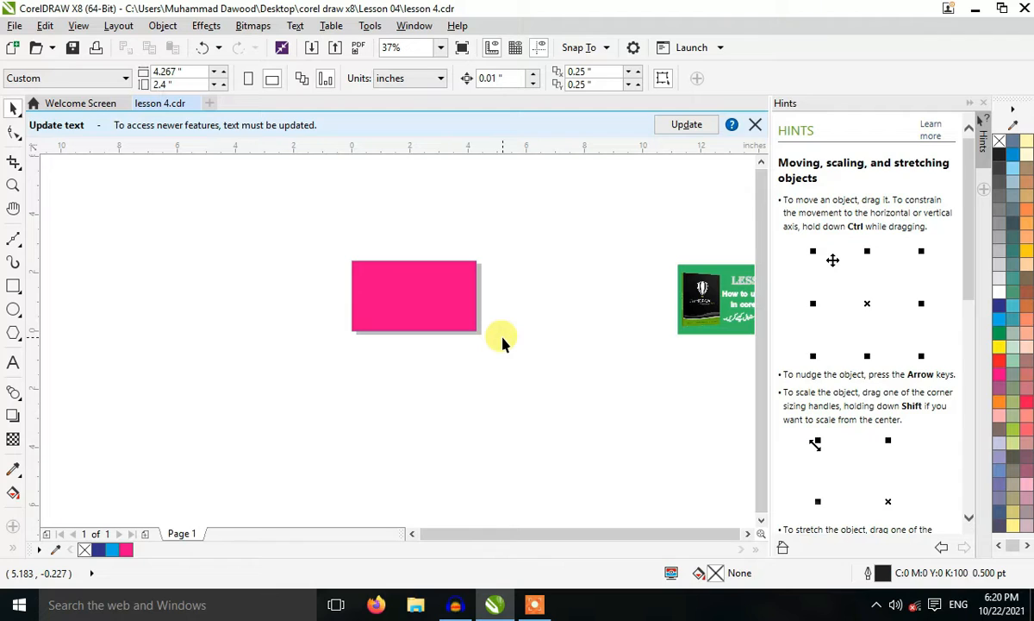
Try moving the cyan rectangle hidden beneath the magenta one off the stack, and undo the move.
click(416, 299)
drag(416, 296, 570, 245)
key(ctrl+z)
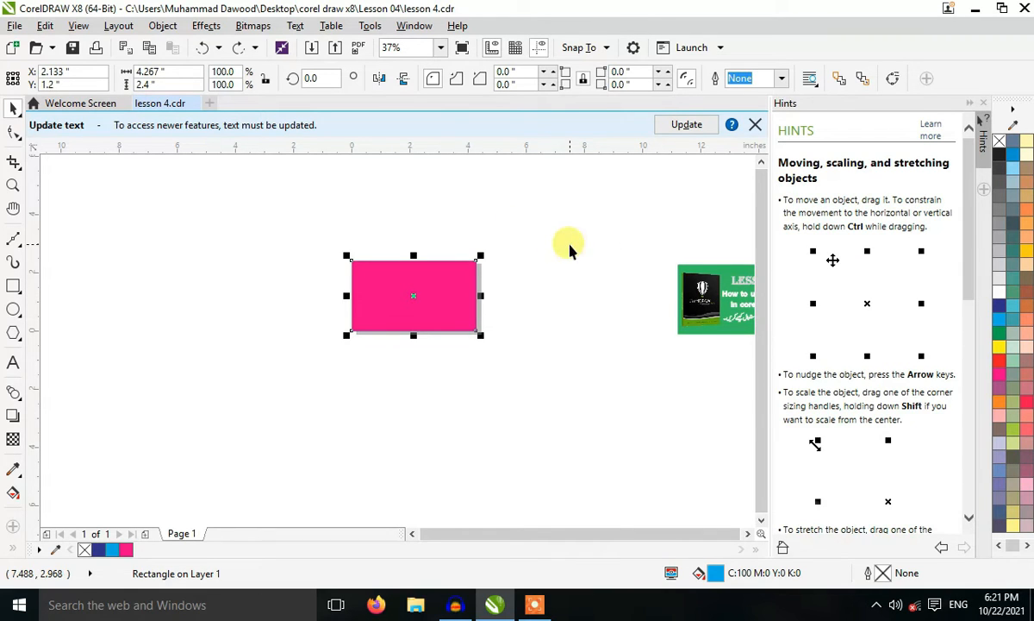
click(528, 270)
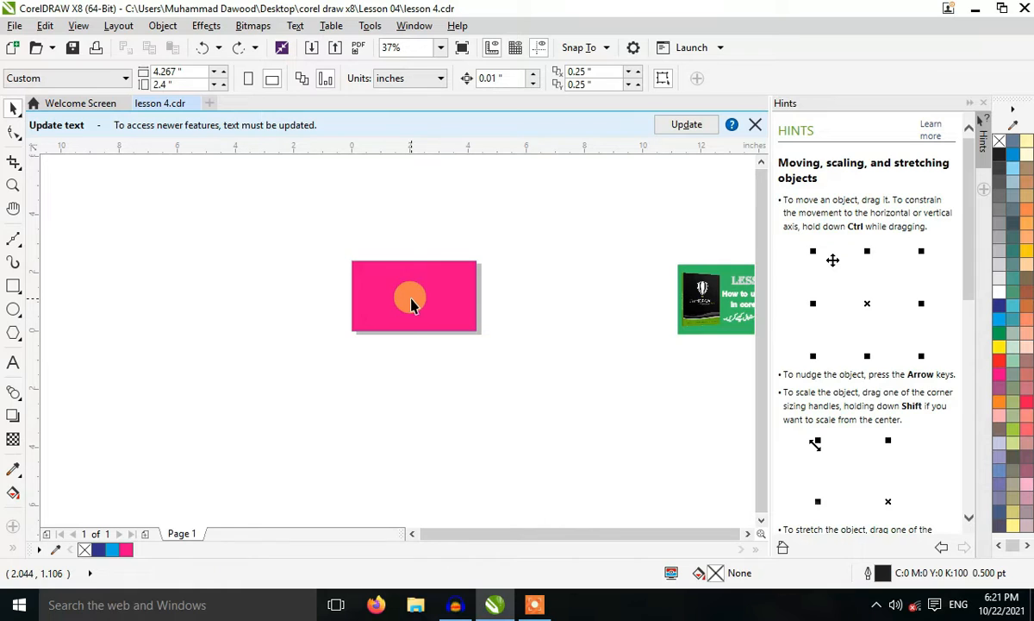
Try moving the hidden dark blue rectangle off the stack to about X 7.1, Y 3.44 in, and undo the move.
click(410, 300)
key(Escape)
click(409, 298)
drag(414, 299, 550, 224)
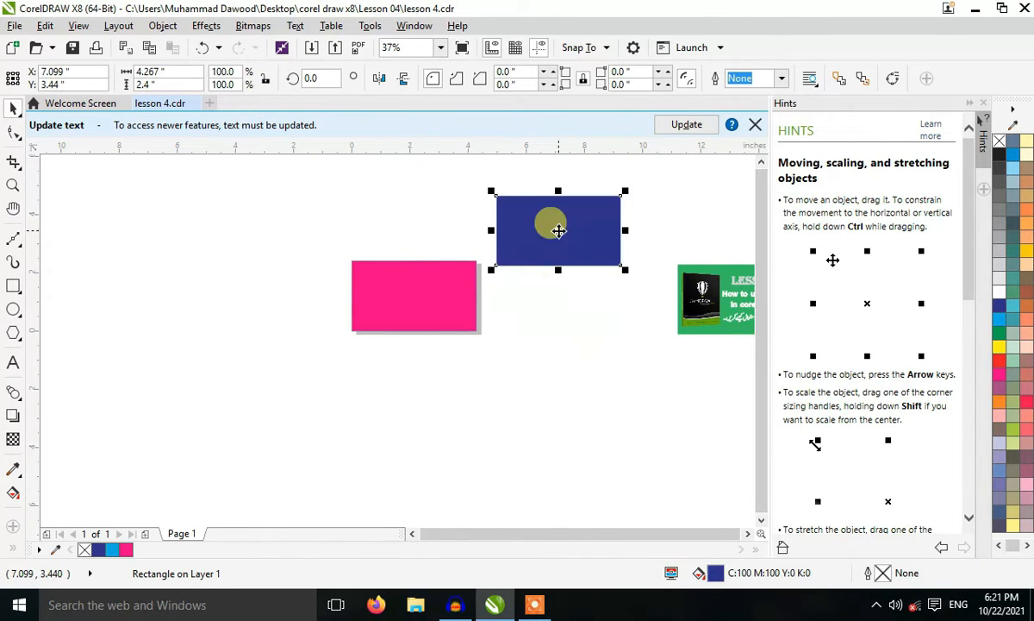
key(ctrl+z)
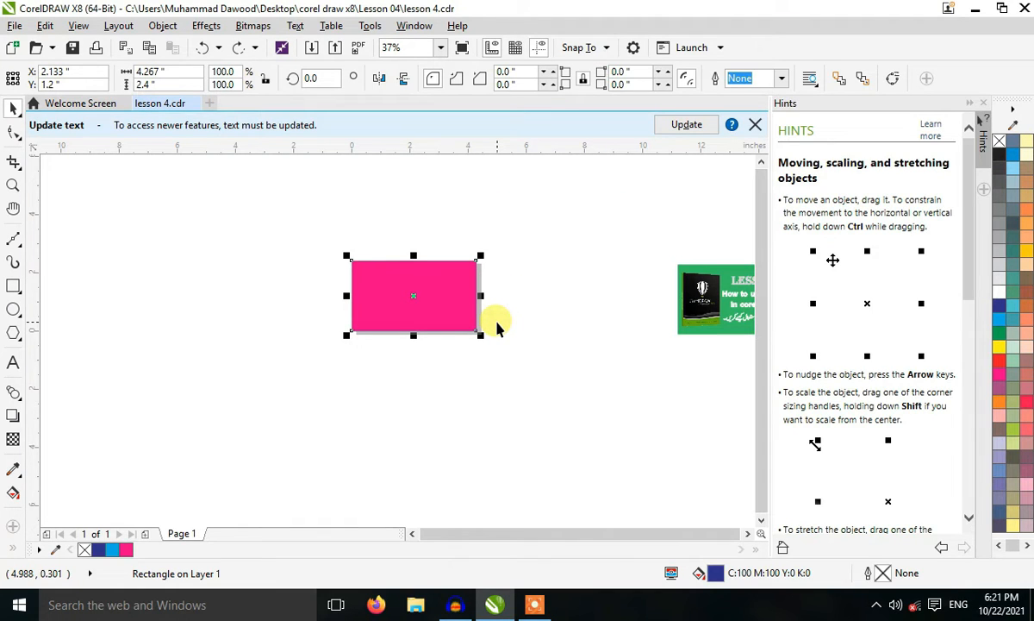
Shrink the dark blue, magenta and cyan rectangles and spread them apart, scaling magenta to about 70% and cyan to about 62%.
scroll(387, 263, up, 1)
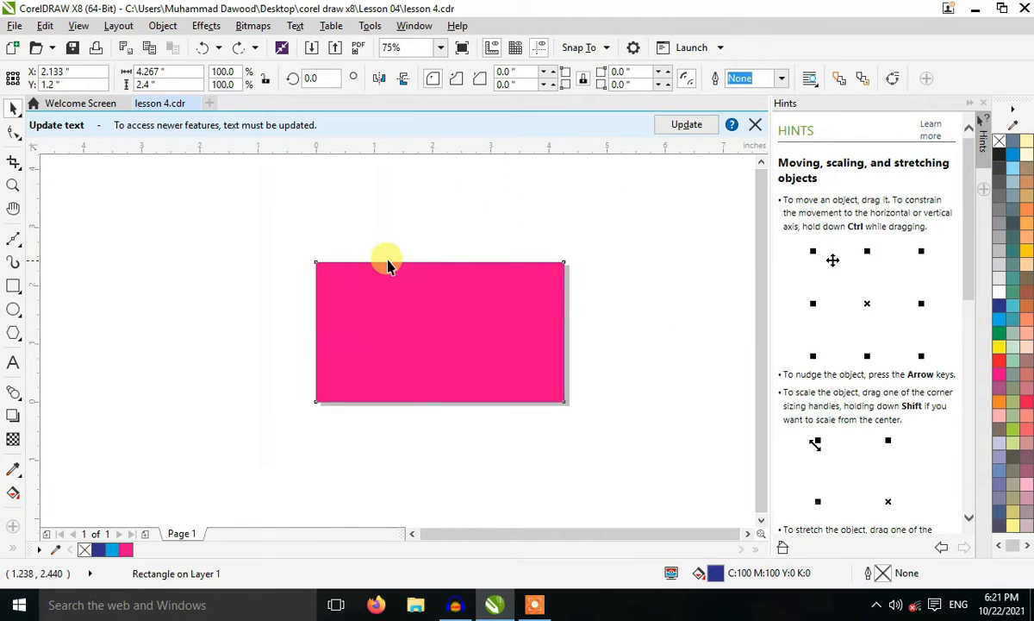
scroll(388, 263, down, 1)
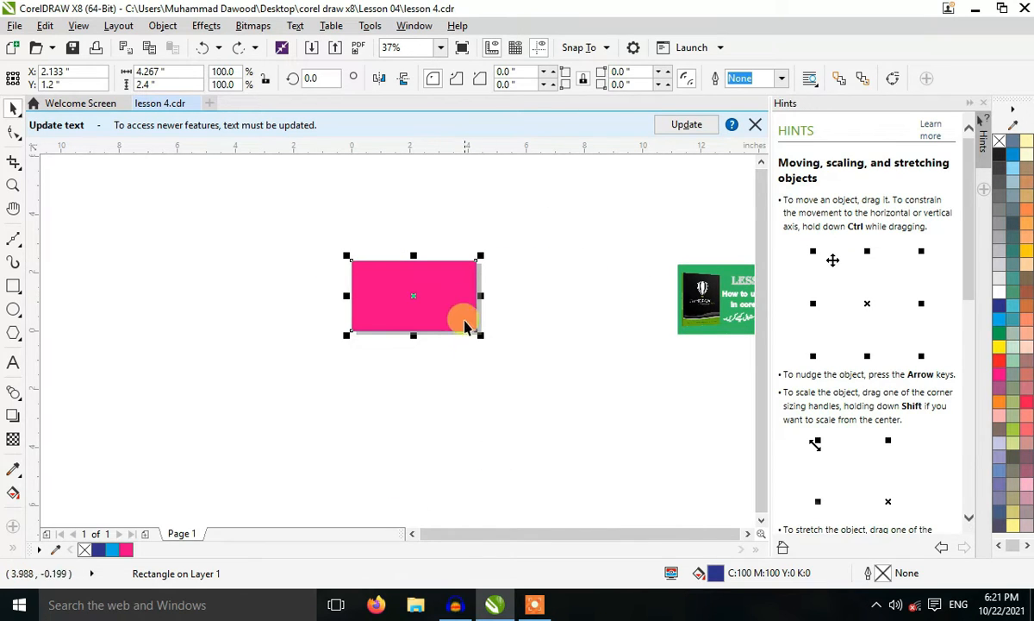
drag(480, 335, 339, 267)
click(415, 294)
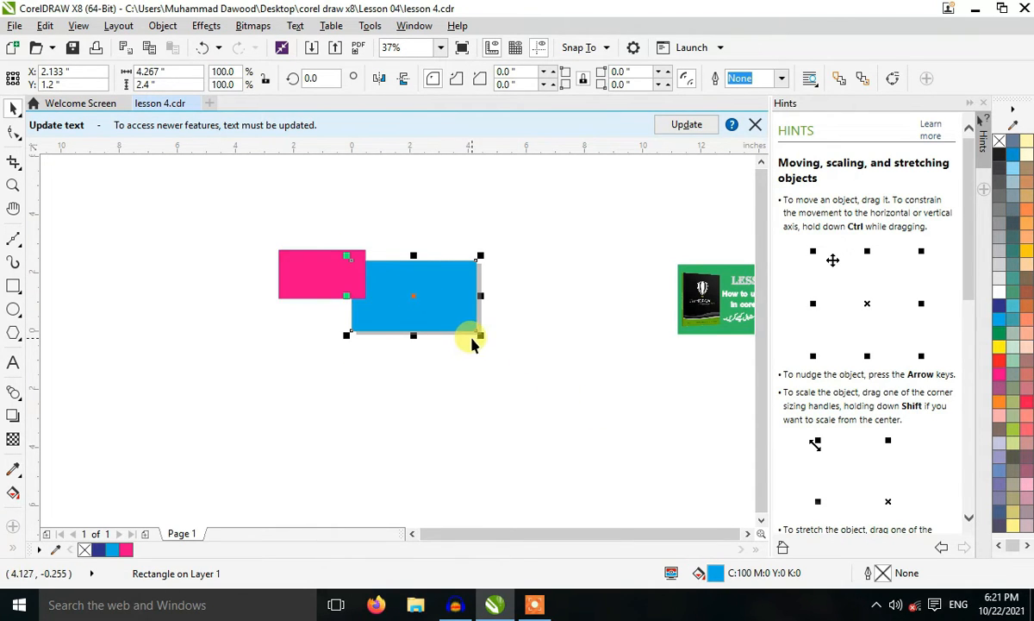
drag(474, 344, 524, 335)
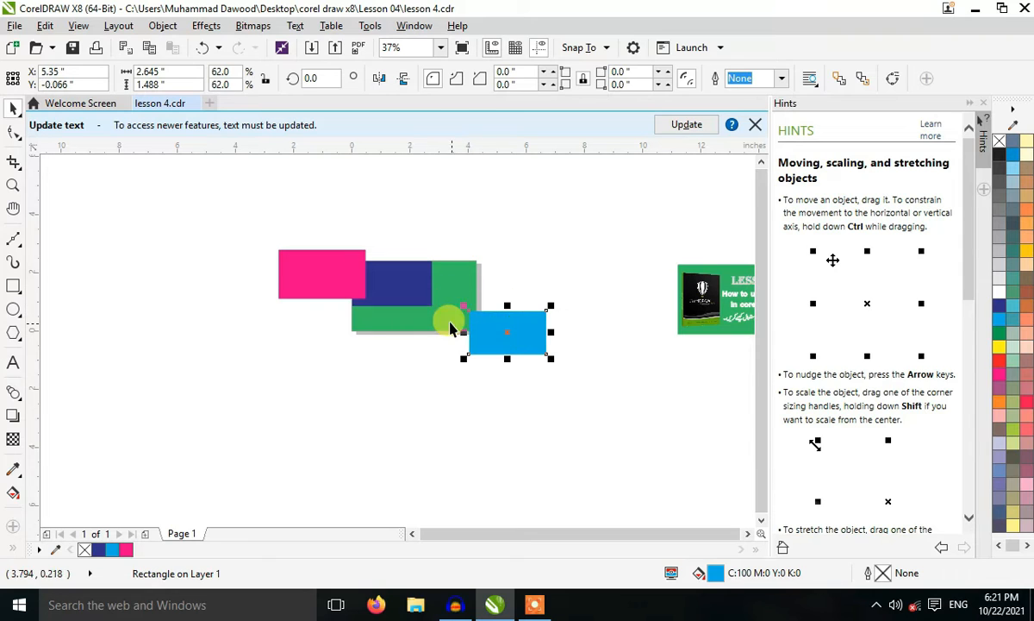
Scale the green rectangle to about 64% and place it under the magenta one, and shift the cyan rectangle to below the dark blue one.
click(447, 324)
drag(346, 332, 388, 317)
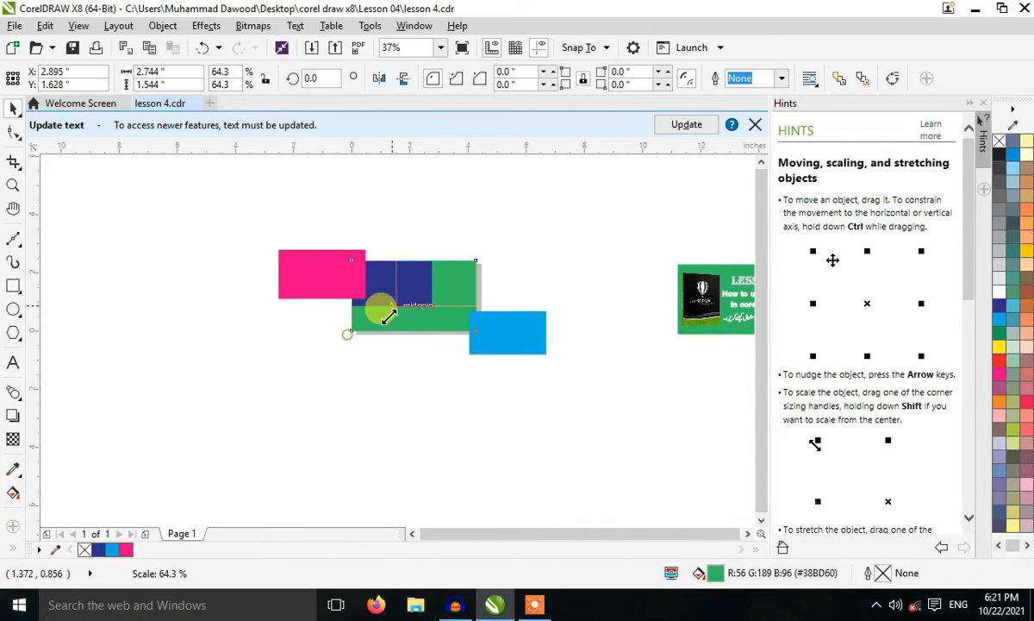
drag(460, 282, 338, 317)
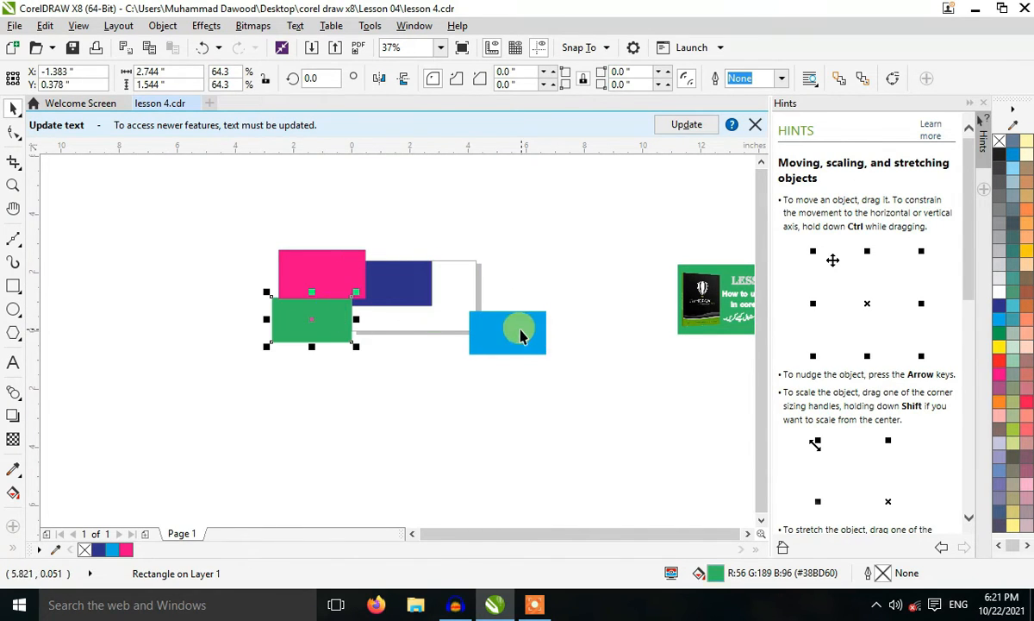
drag(521, 336, 426, 335)
Group the four colored rectangles into one object.
drag(173, 219, 496, 388)
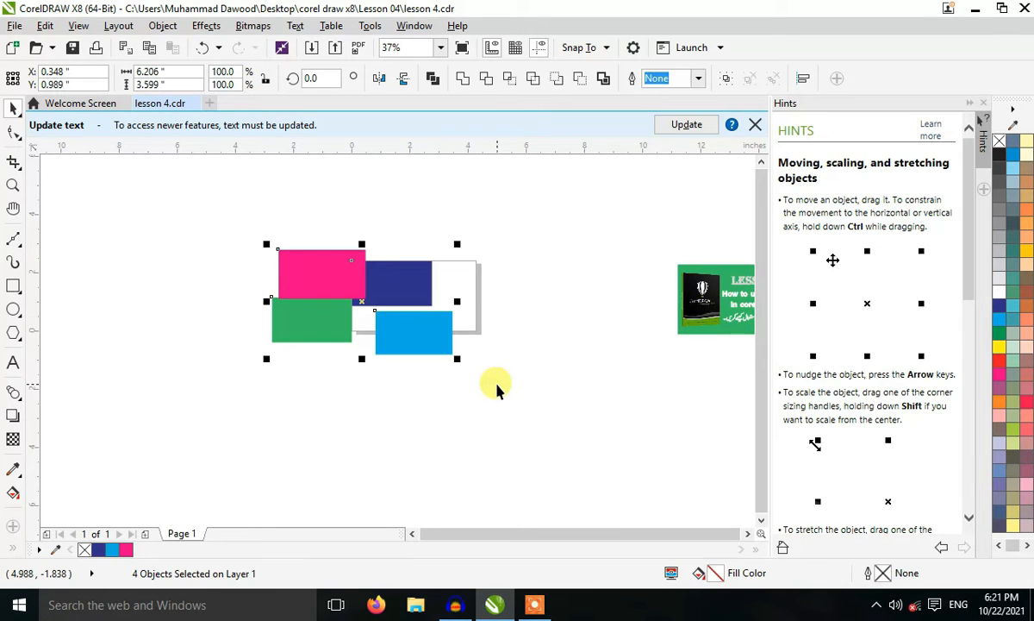
key(ctrl+g)
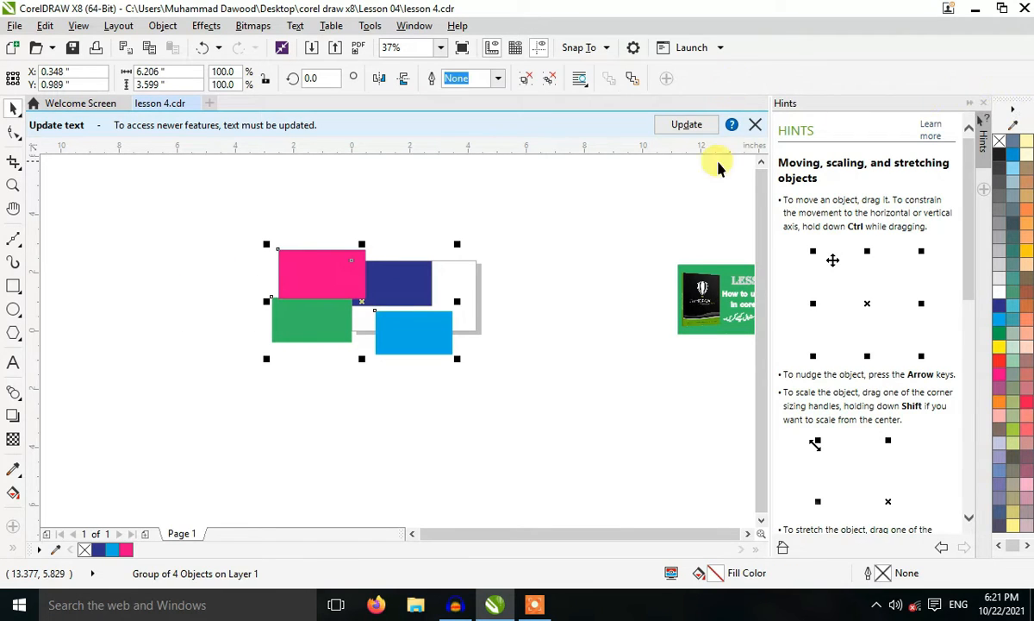
click(525, 407)
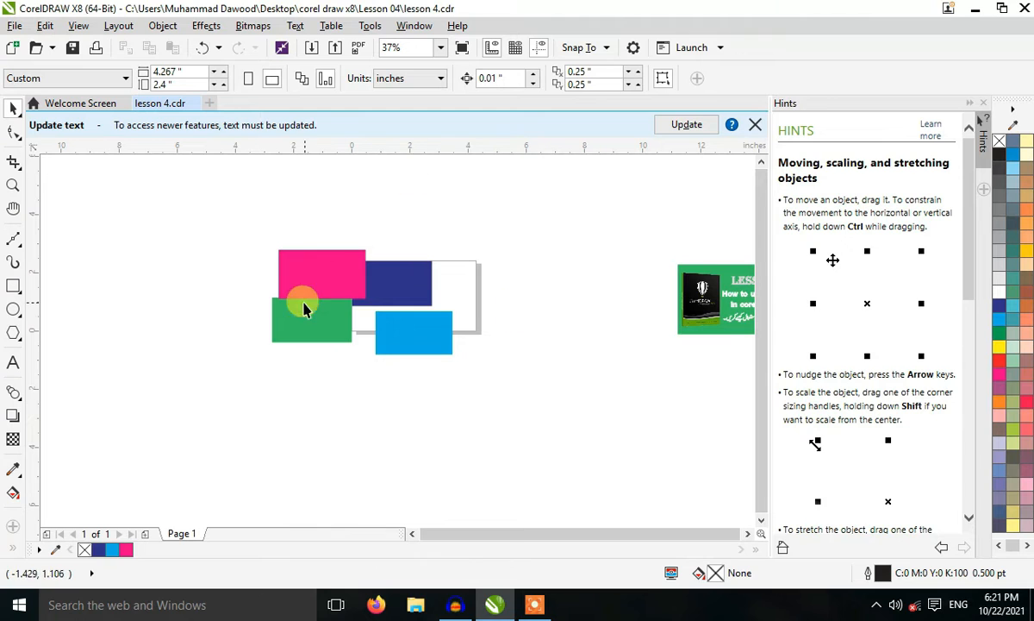
Select only the magenta rectangle inside the group, try moving it away from the others, and undo the move.
click(324, 276)
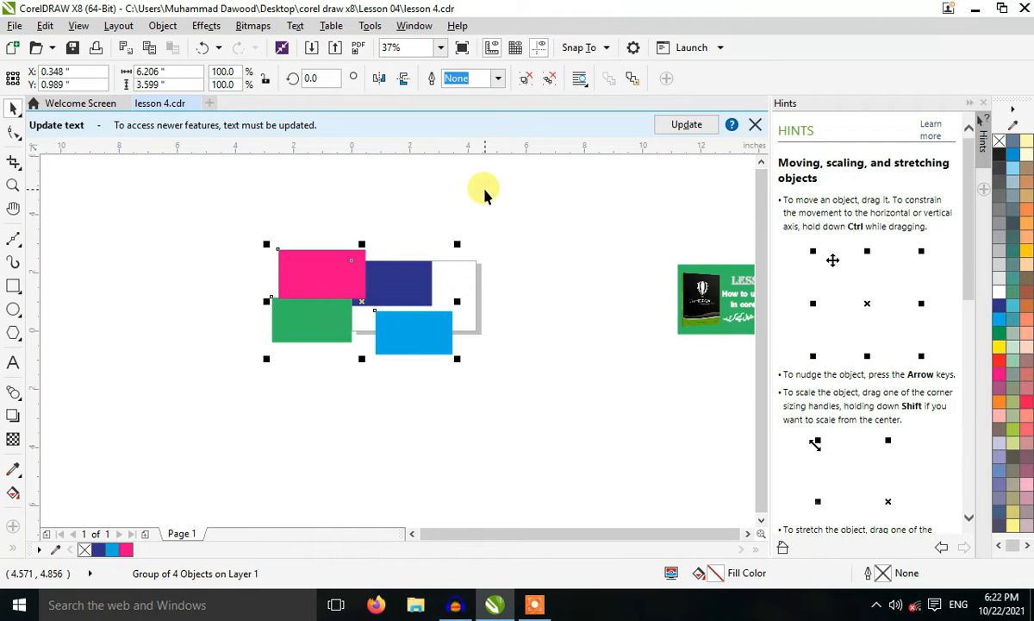
click(244, 254)
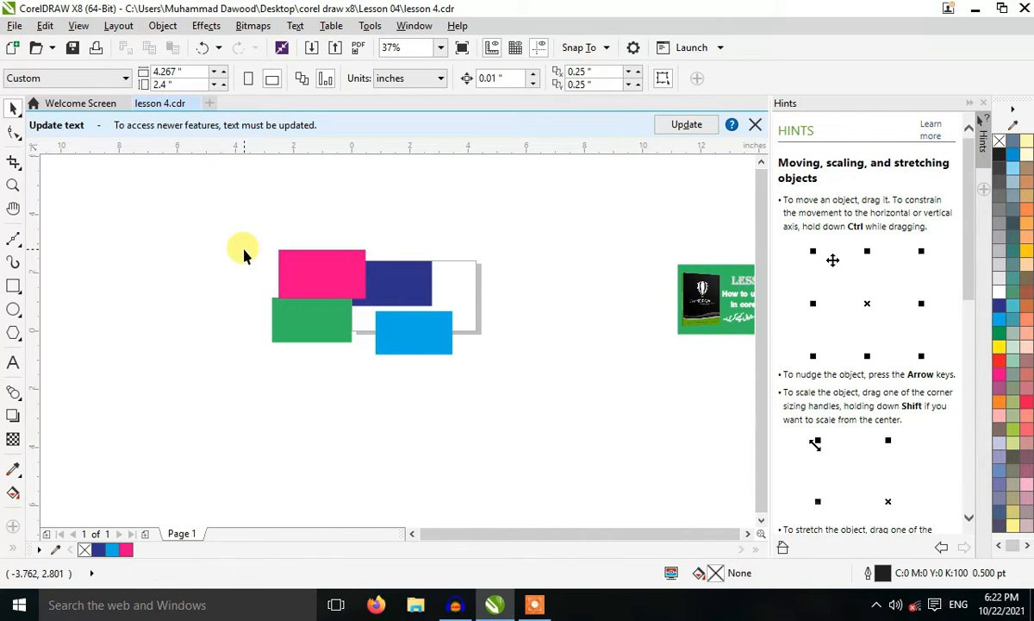
ctrl+click(313, 274)
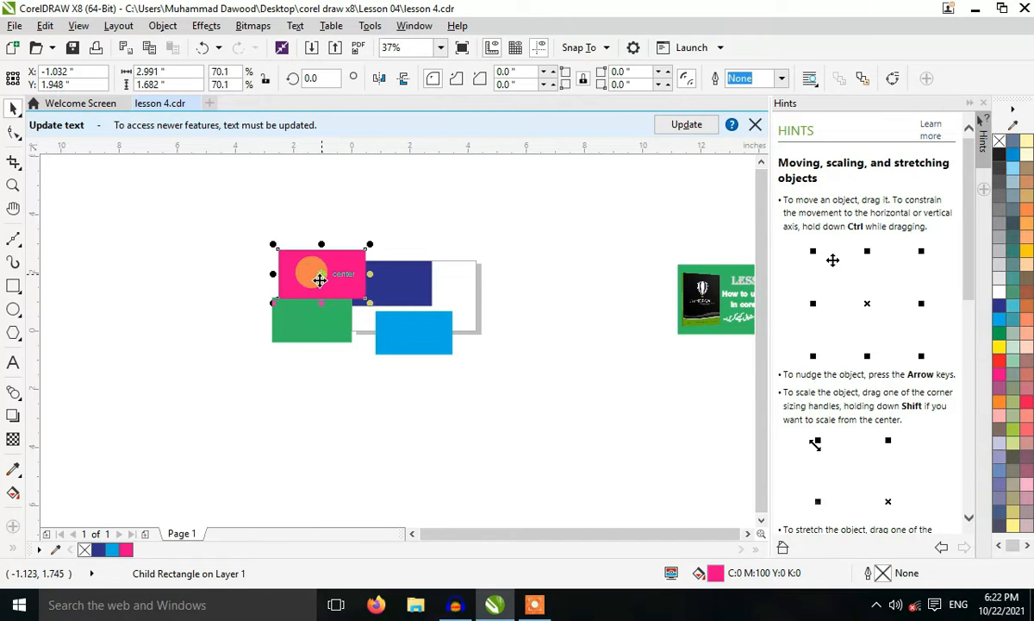
drag(314, 273, 105, 259)
key(Escape)
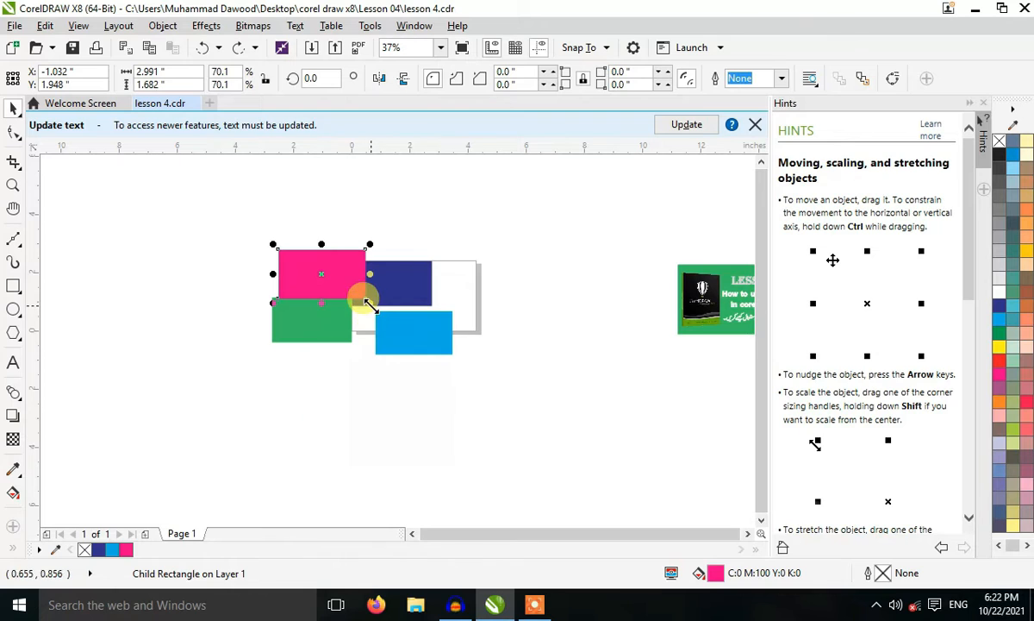
Try scaling the group's magenta rectangle to about 43.5%, filling it cyan, and enlarging and moving it away, and undo these edits.
drag(370, 303, 338, 285)
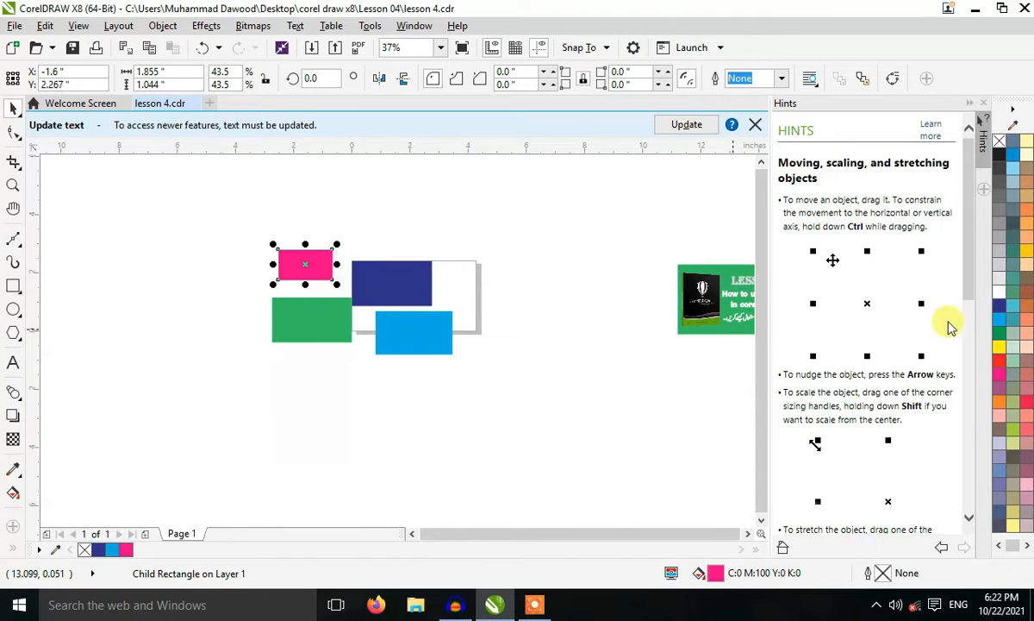
click(999, 319)
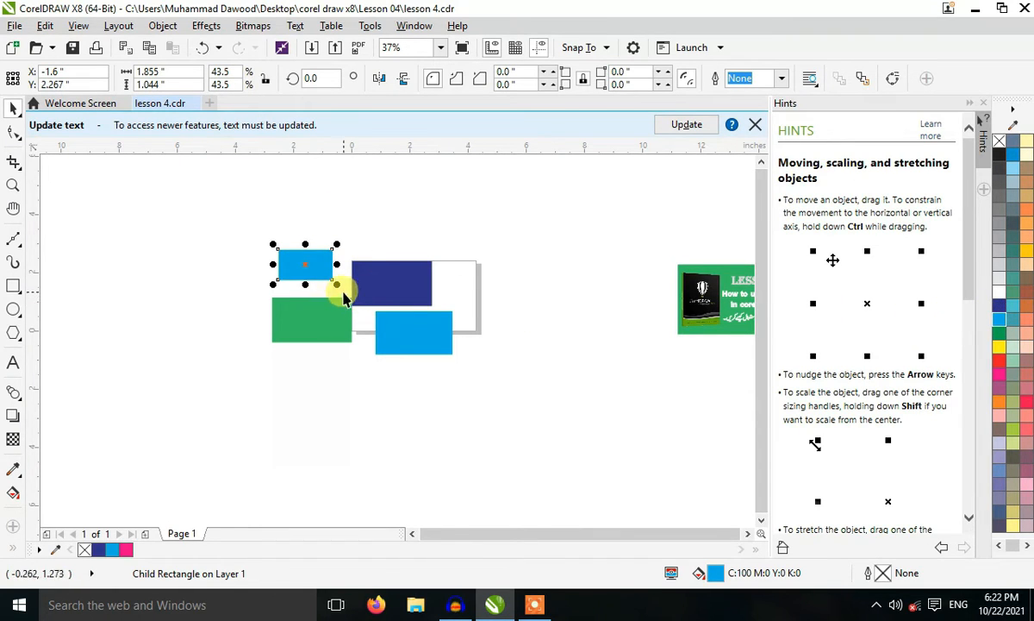
drag(339, 286, 355, 320)
drag(302, 259, 133, 404)
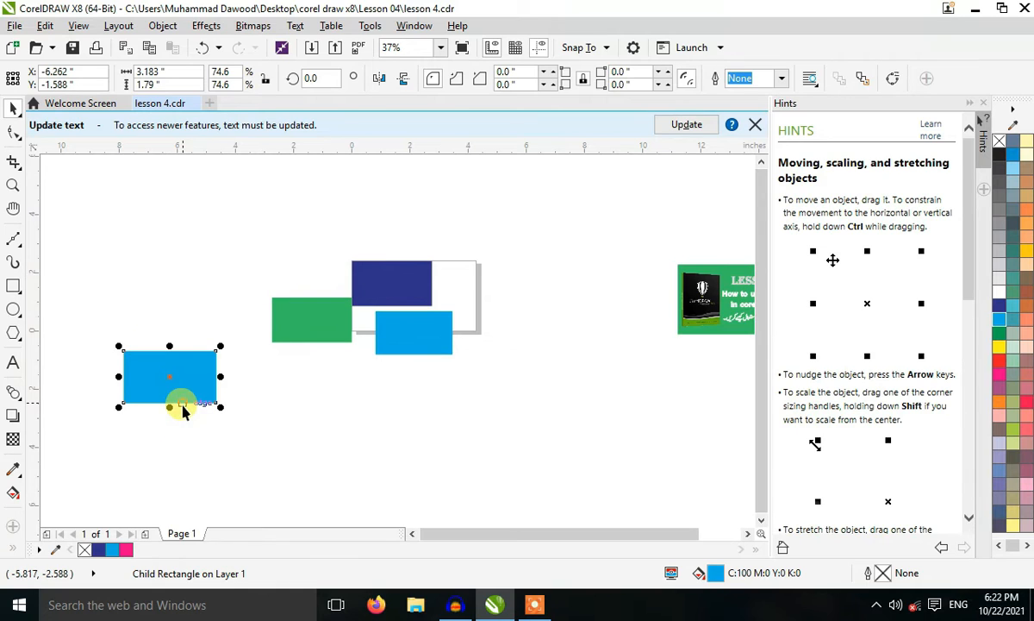
key(ctrl+z)
key(ctrl+z)
key(ctrl+z)
key(ctrl+z)
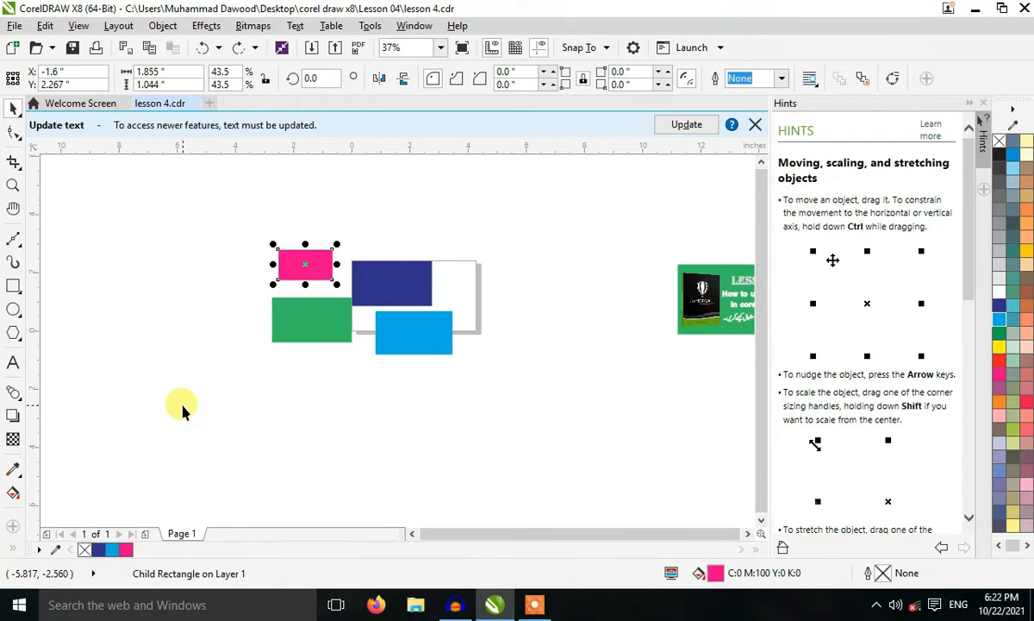
Delete the group of four rectangles, and clear the Lesson 04 title artwork from the page.
drag(154, 183, 500, 468)
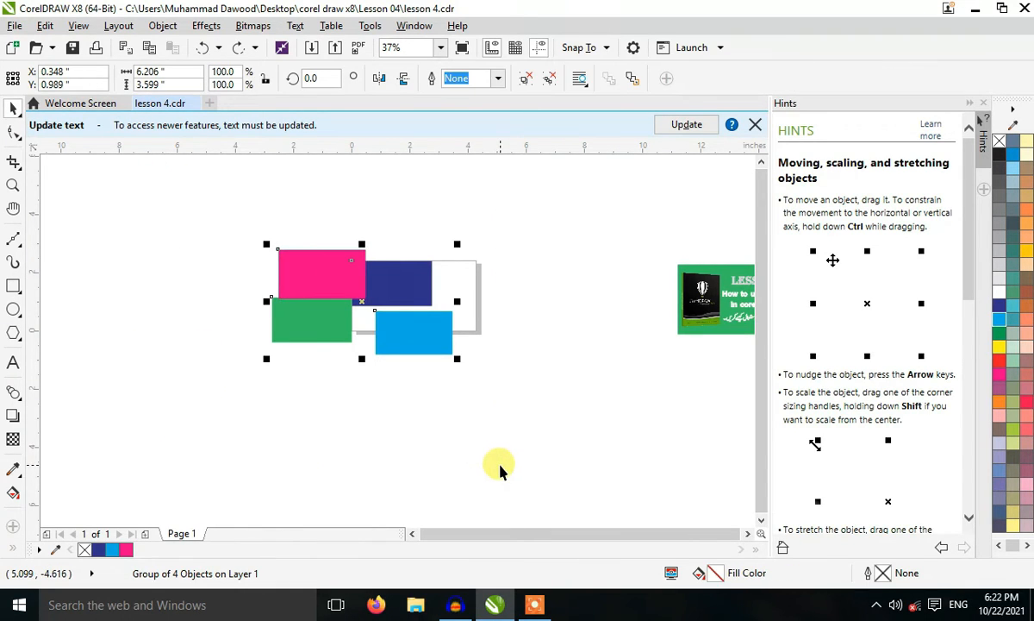
key(Delete)
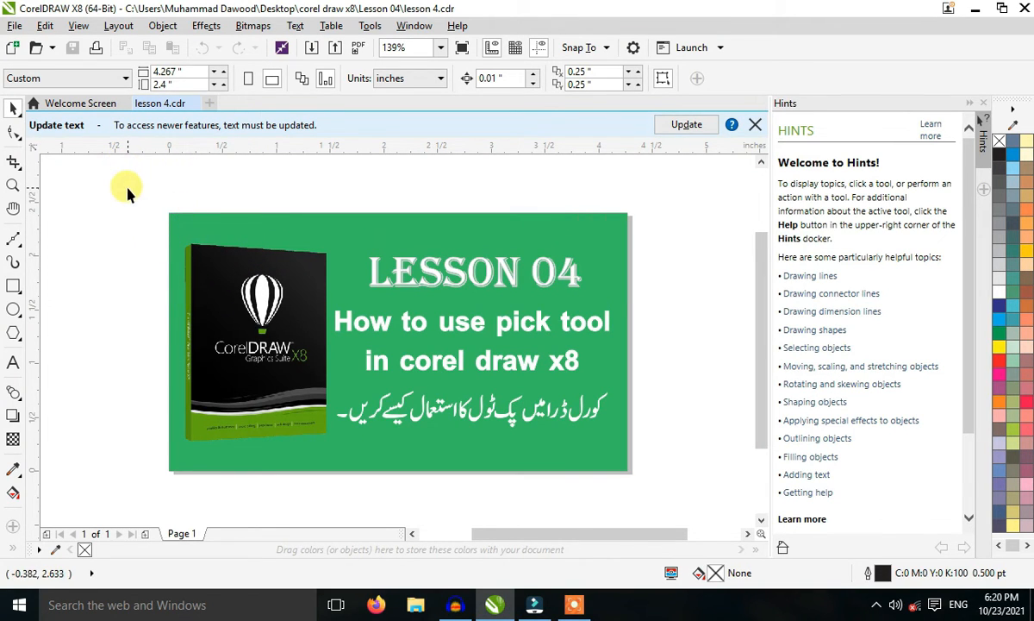
drag(125, 194, 677, 473)
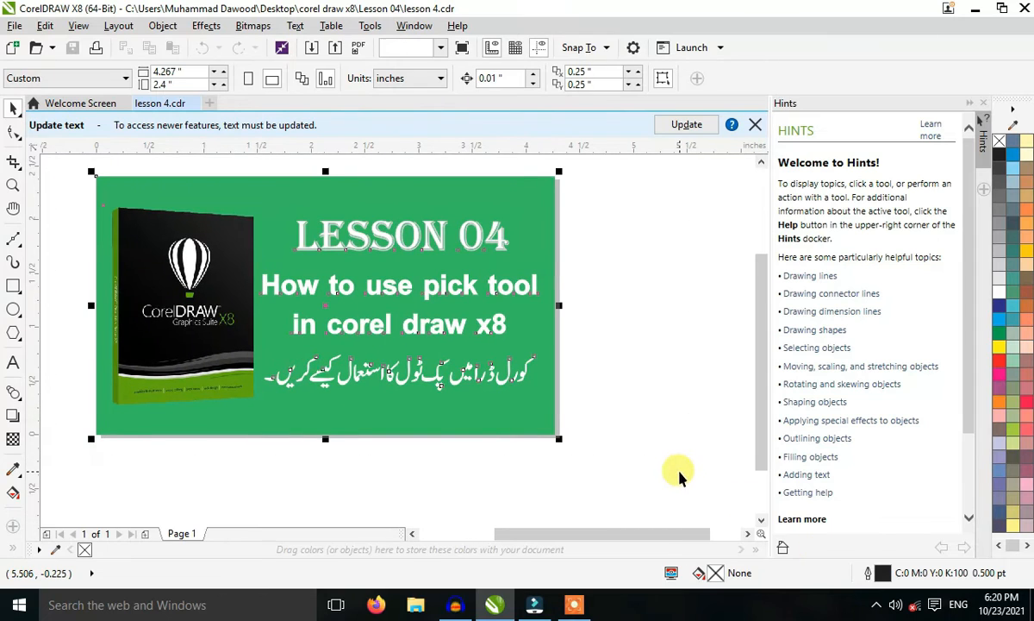
key(Delete)
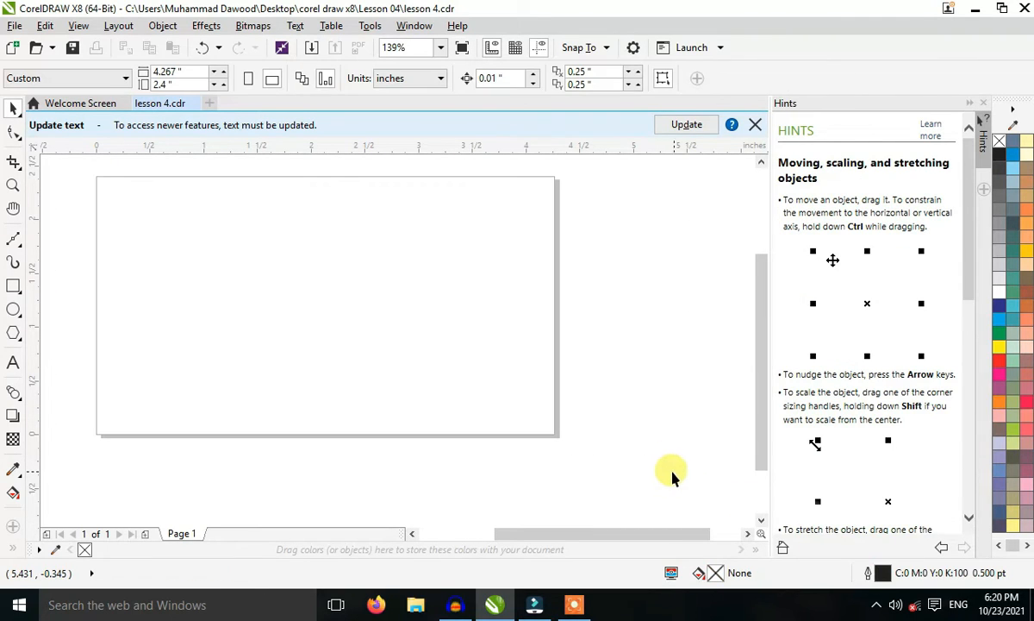
Create a rectangle matching the page size, zoom to it, and remove it again.
double_click(13, 287)
key(shift+F2)
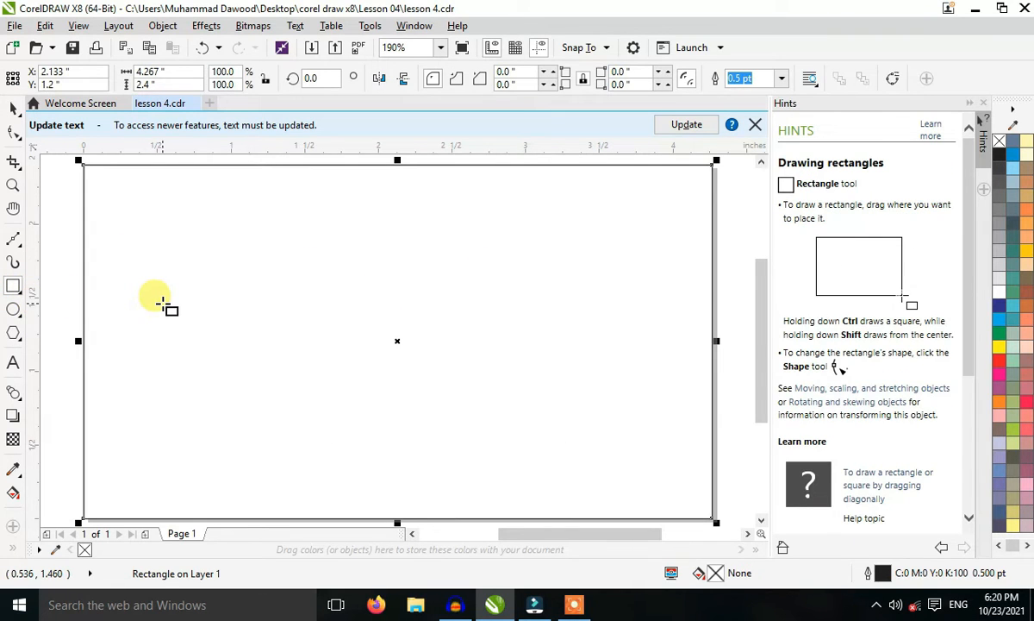
click(164, 304)
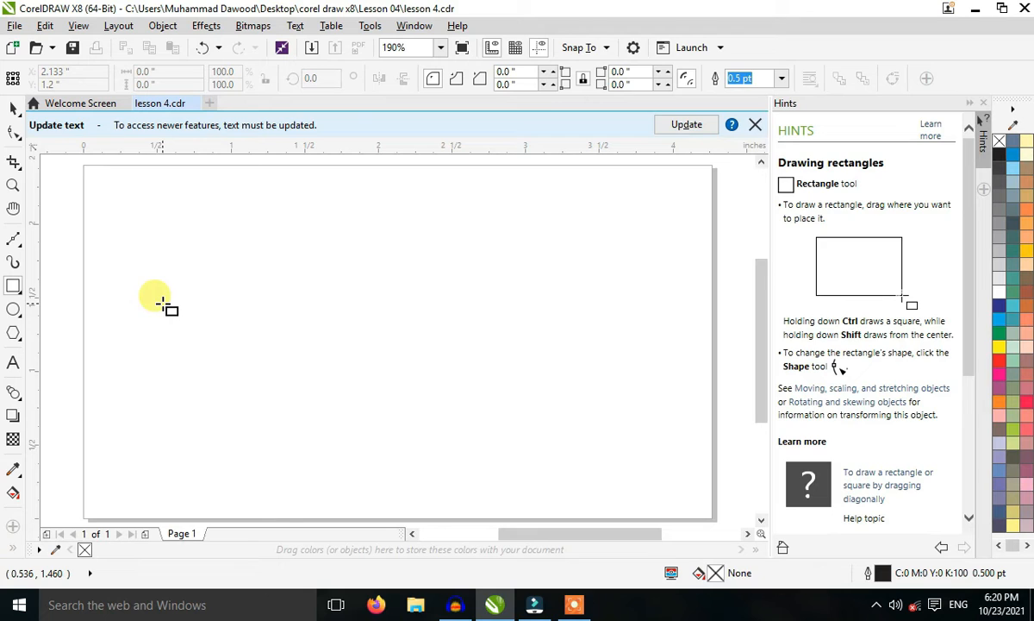
Create a rectangle matching the page size with the Rectangle tool, and deselect it.
click(13, 108)
double_click(13, 286)
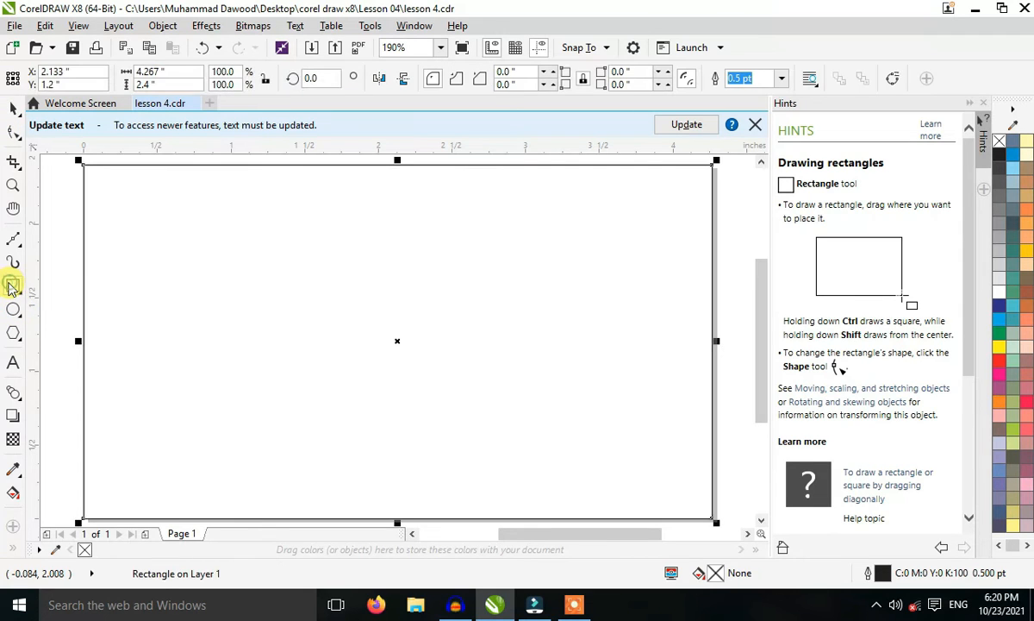
click(11, 108)
scroll(392, 346, down, 4)
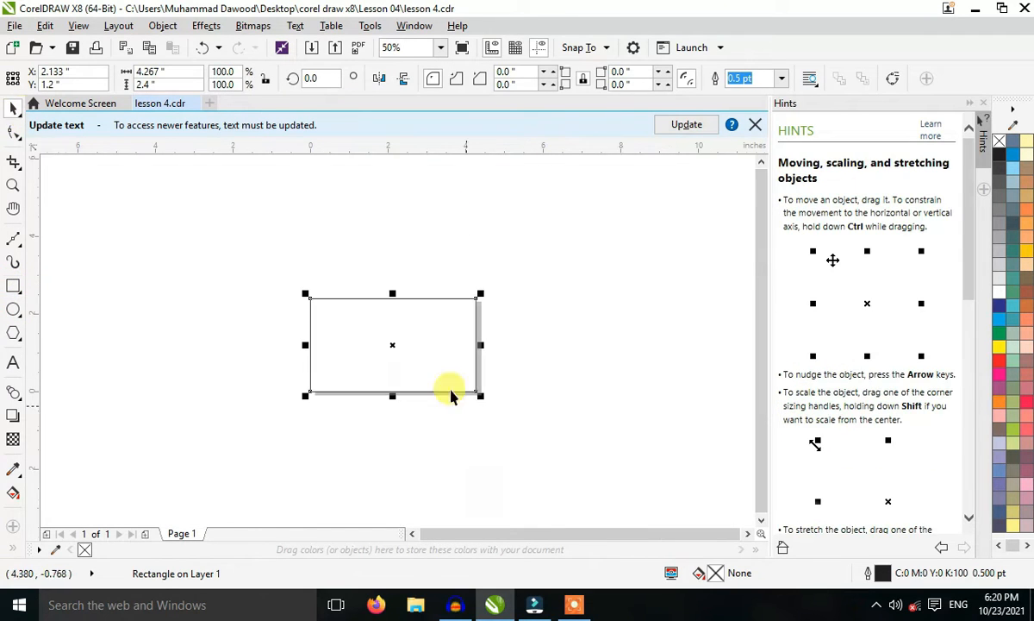
click(578, 444)
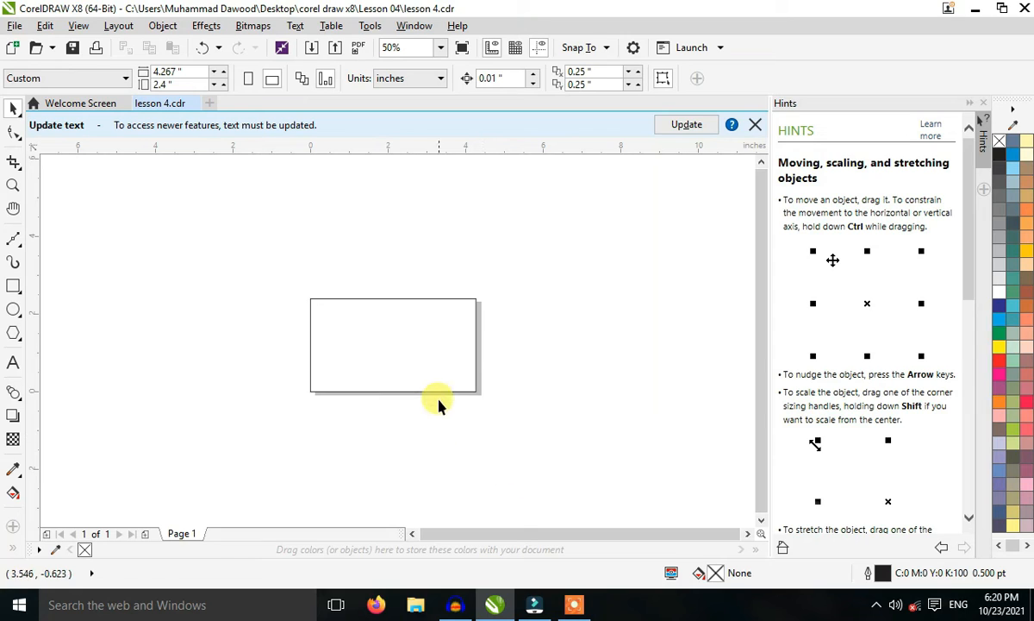
Move the rectangle to several places on and off the page, center it back on the page, and deselect it.
click(409, 343)
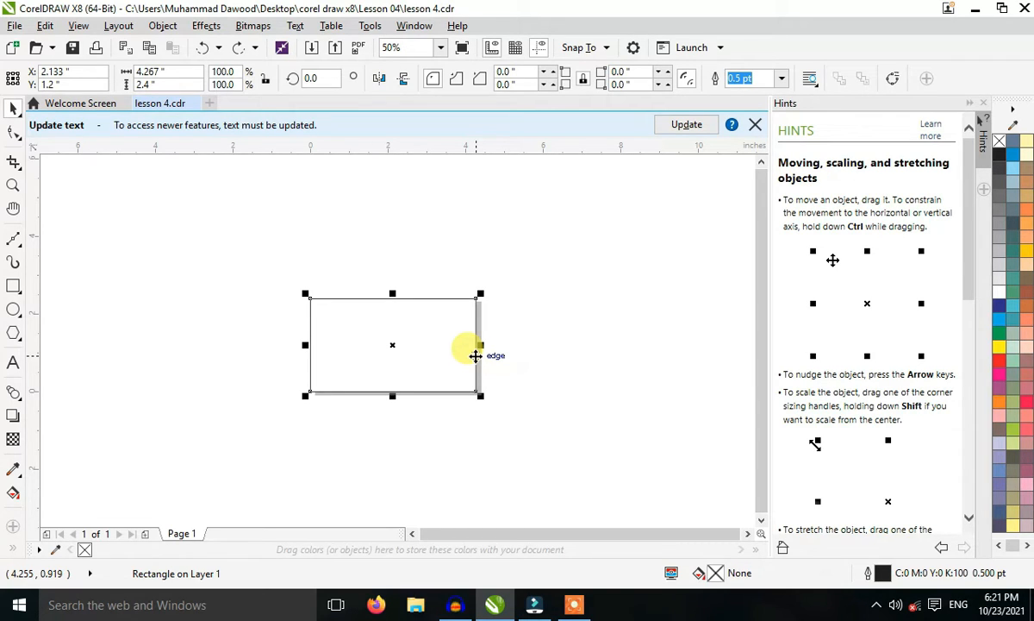
drag(475, 356, 220, 282)
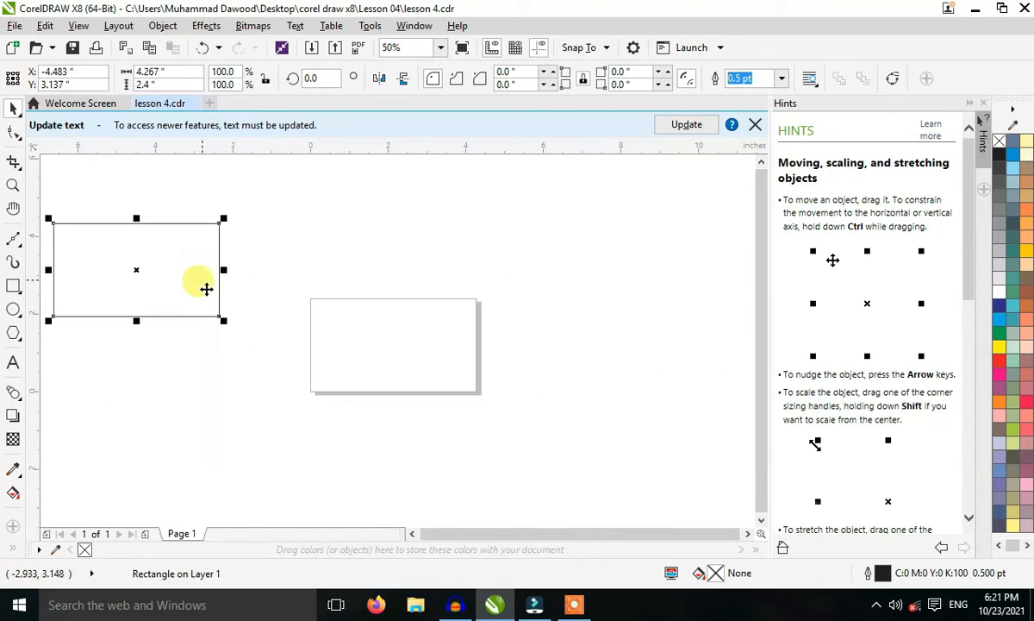
drag(157, 270, 201, 265)
drag(173, 223, 718, 326)
drag(642, 323, 390, 343)
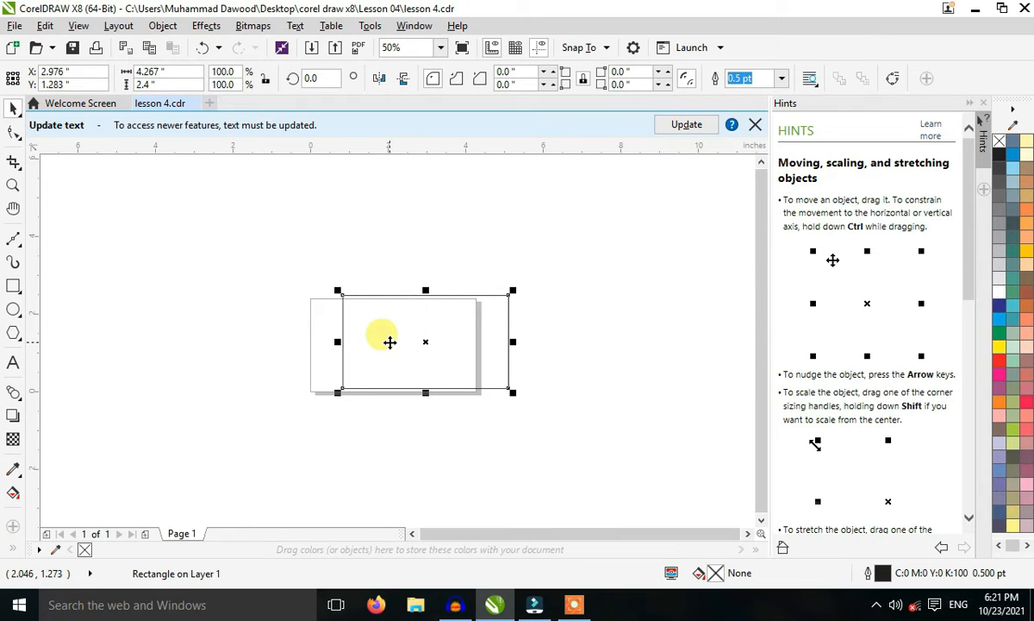
key(p)
click(354, 454)
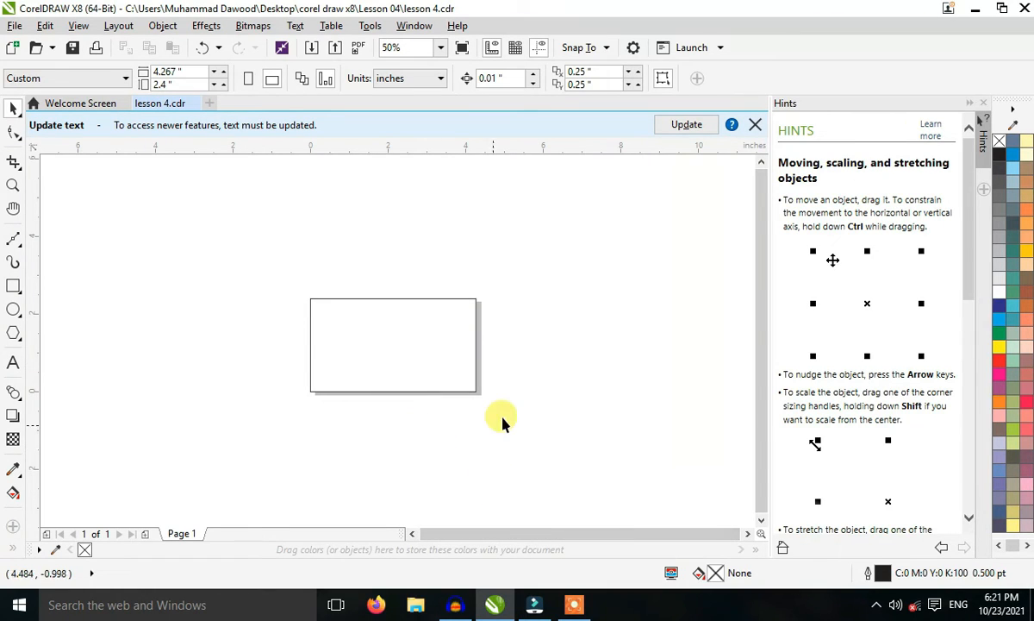
Try stretching the rectangle's width to about 214% and shrinking it to 50%, undoing each change.
click(398, 349)
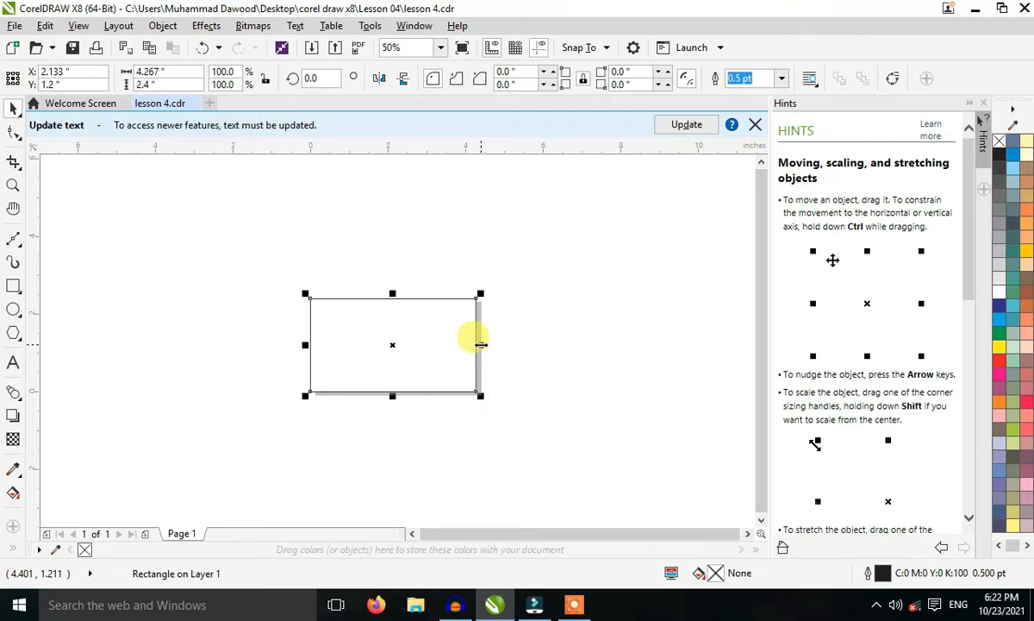
drag(481, 344, 668, 339)
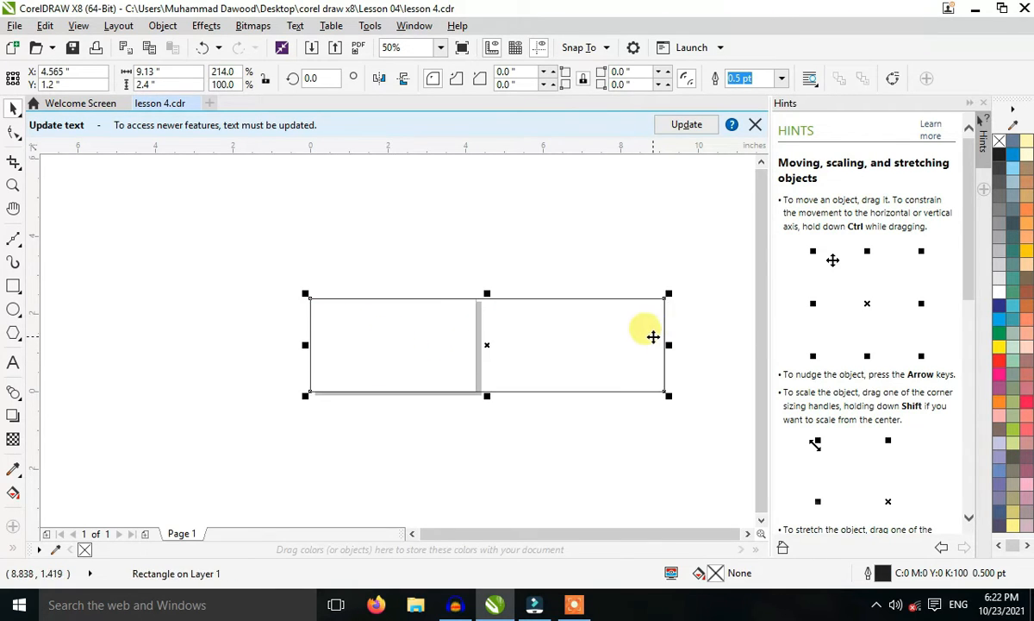
key(ctrl+z)
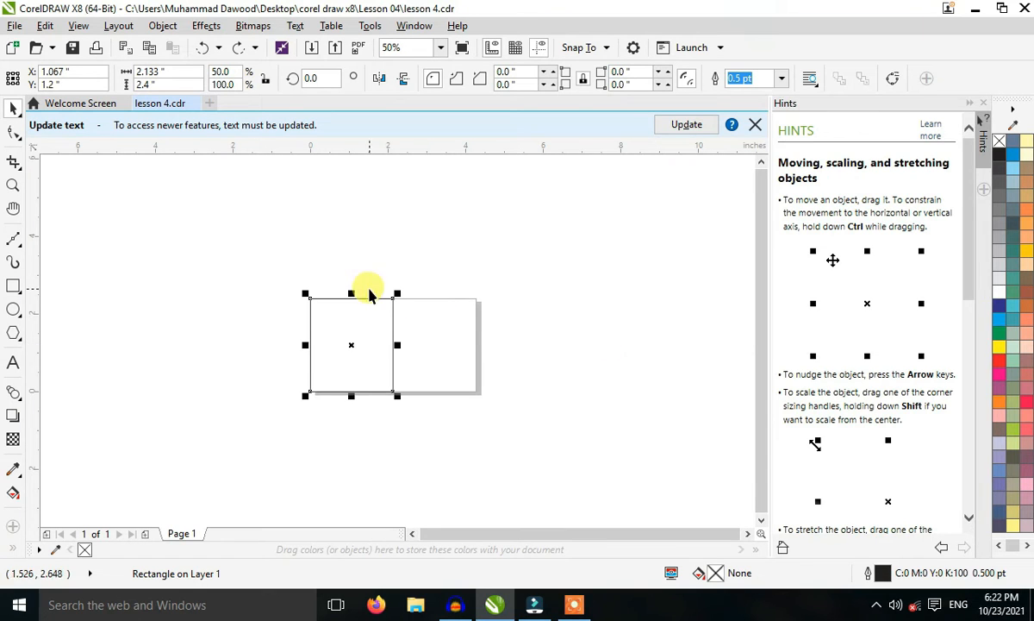
key(ctrl+z)
Try stretching the rectangle's height upward to about 143.3%, and undo the change.
drag(392, 293, 393, 257)
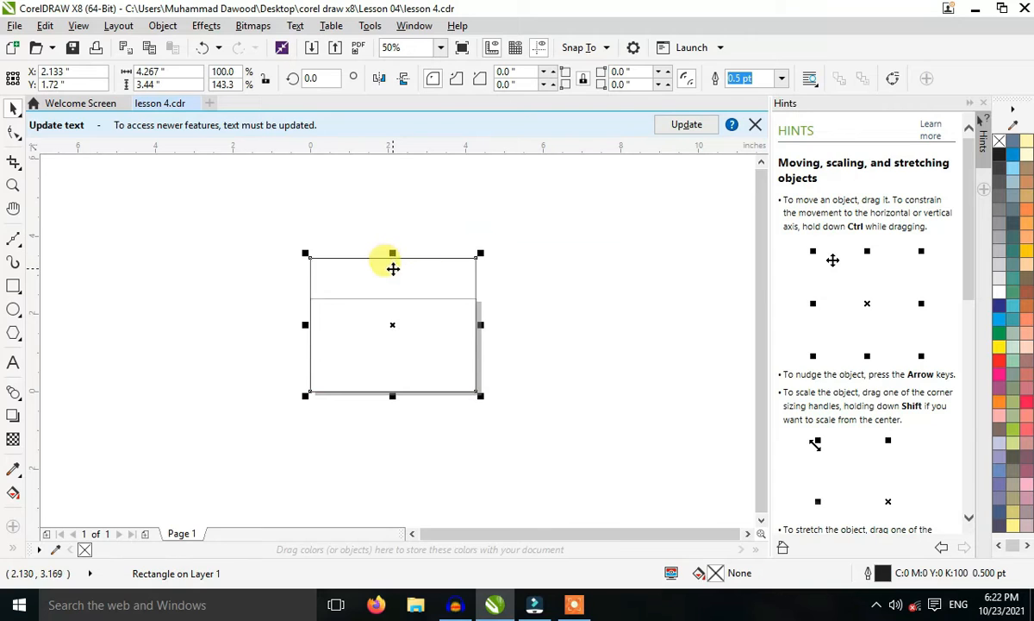
key(ctrl+z)
Try scaling the rectangle proportionally to about 40% from its upper-right corner, undo the scaling, and deselect it.
key(ctrl+z)
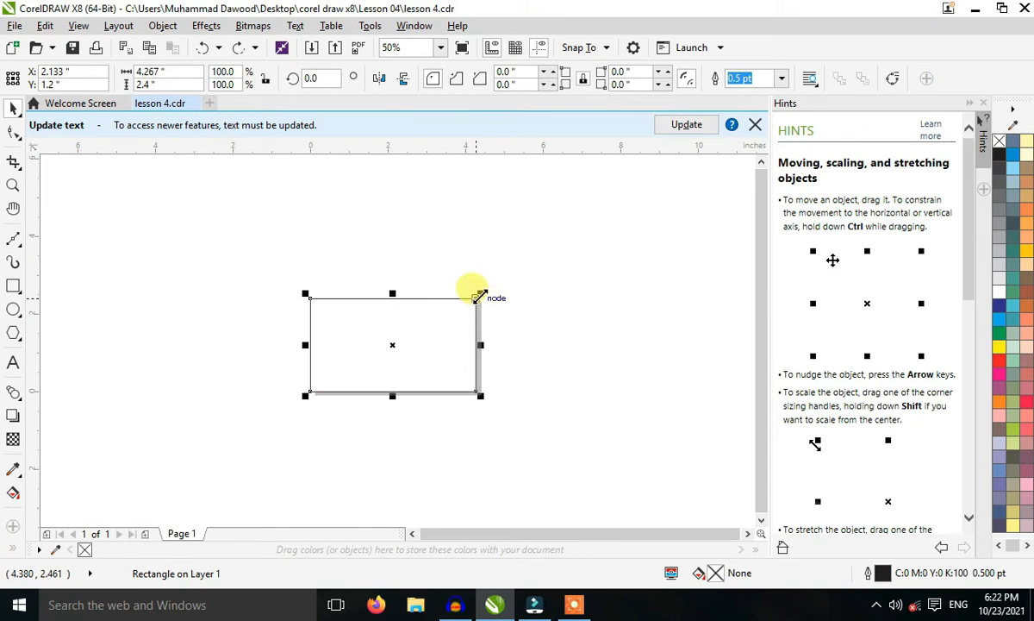
mouse_move(480, 293)
mouse_down()
mouse_move(418, 347)
mouse_move(380, 349)
mouse_move(443, 295)
mouse_move(483, 293)
mouse_up()
key(ctrl+z)
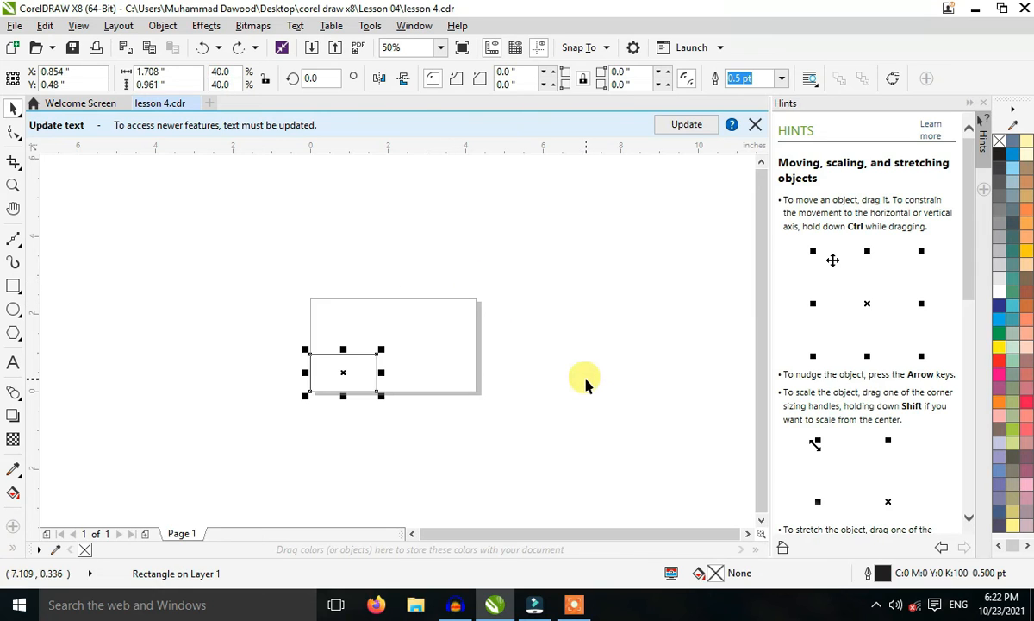
key(ctrl+z)
click(563, 374)
Try widening the rectangle to about 139.3% from its right edge only, and undo the change.
click(407, 342)
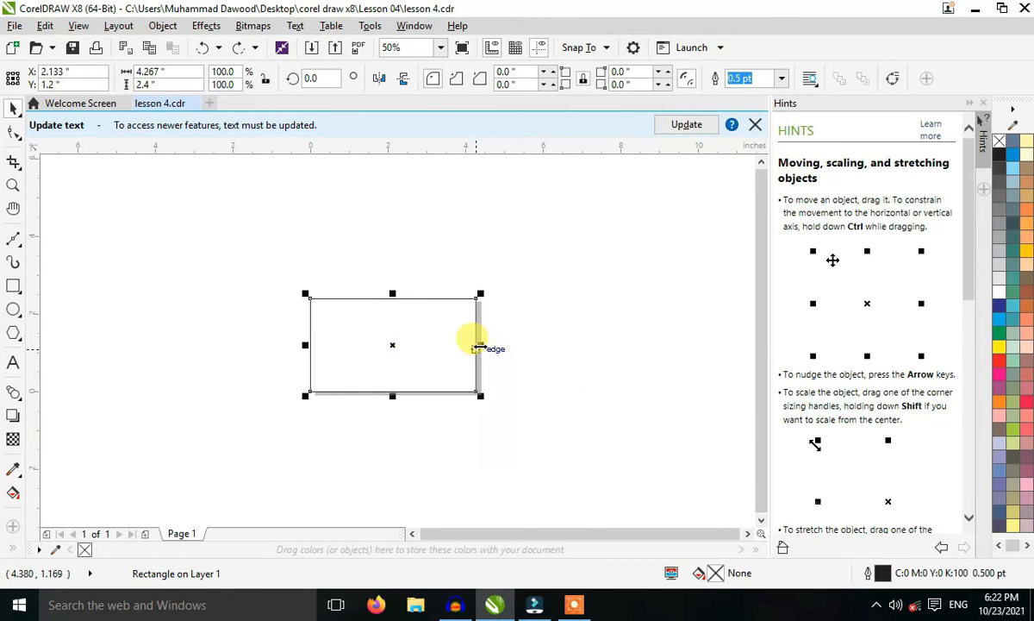
drag(476, 347, 534, 346)
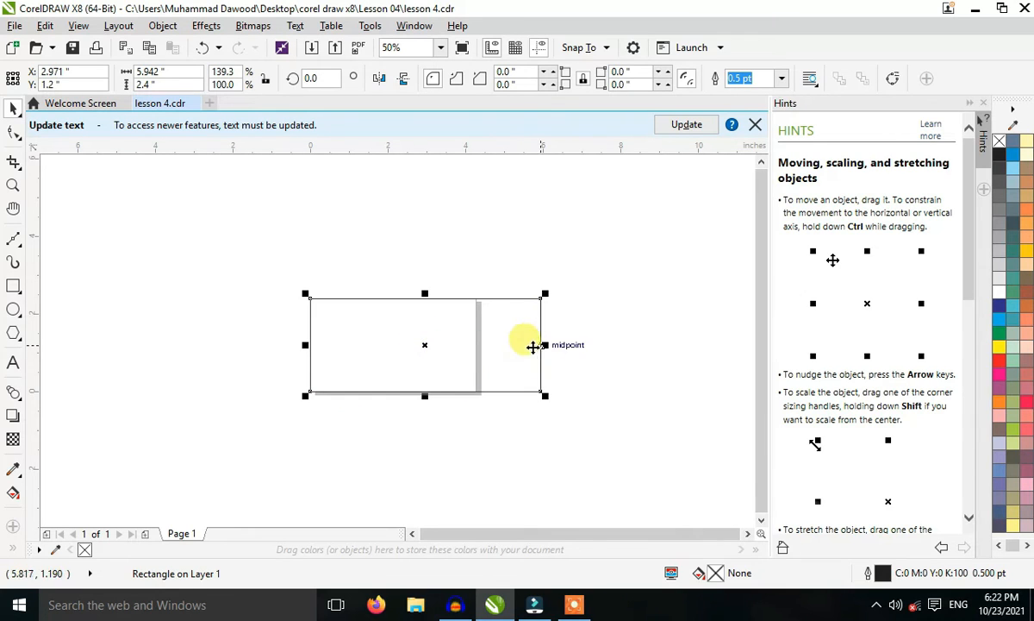
key(ctrl+z)
key(ctrl+z)
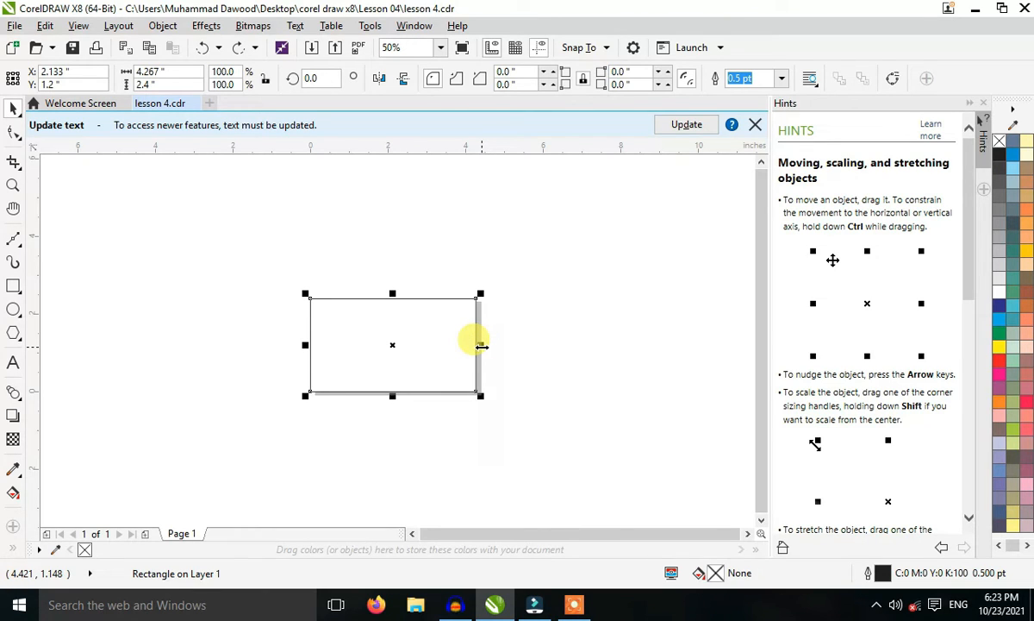
Try narrowing the rectangle symmetrically about its center to about 79.9% width and resizing its height, and undo the changes.
drag(481, 346, 481, 345)
mouse_move(476, 343)
mouse_down()
mouse_move(420, 349)
mouse_move(556, 320)
mouse_move(324, 347)
mouse_move(463, 350)
mouse_up()
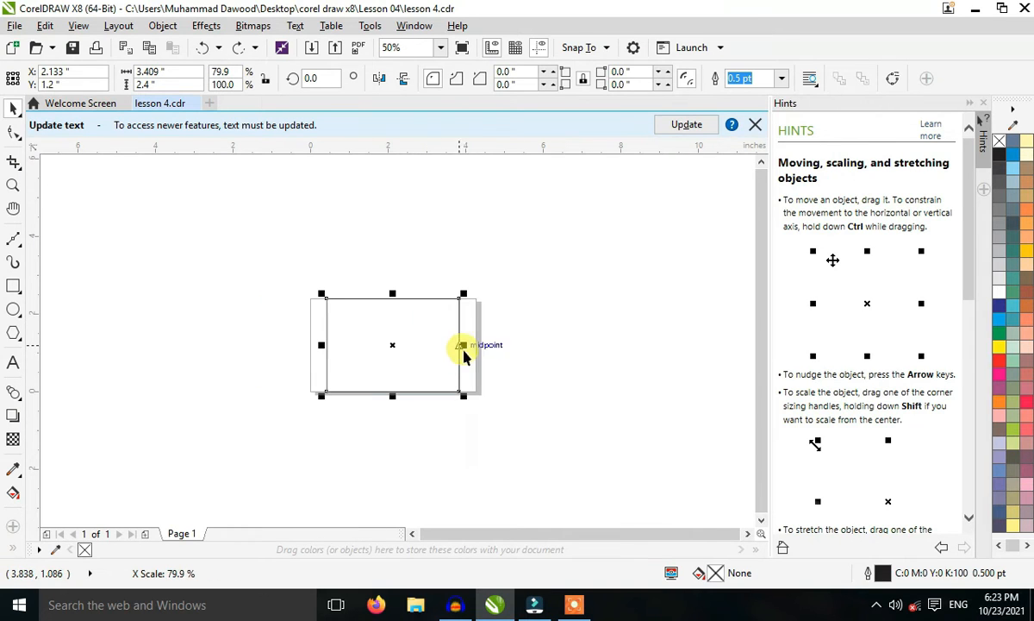
mouse_move(393, 294)
mouse_down()
mouse_move(390, 325)
mouse_move(388, 302)
mouse_move(392, 316)
mouse_up()
key(ctrl+z)
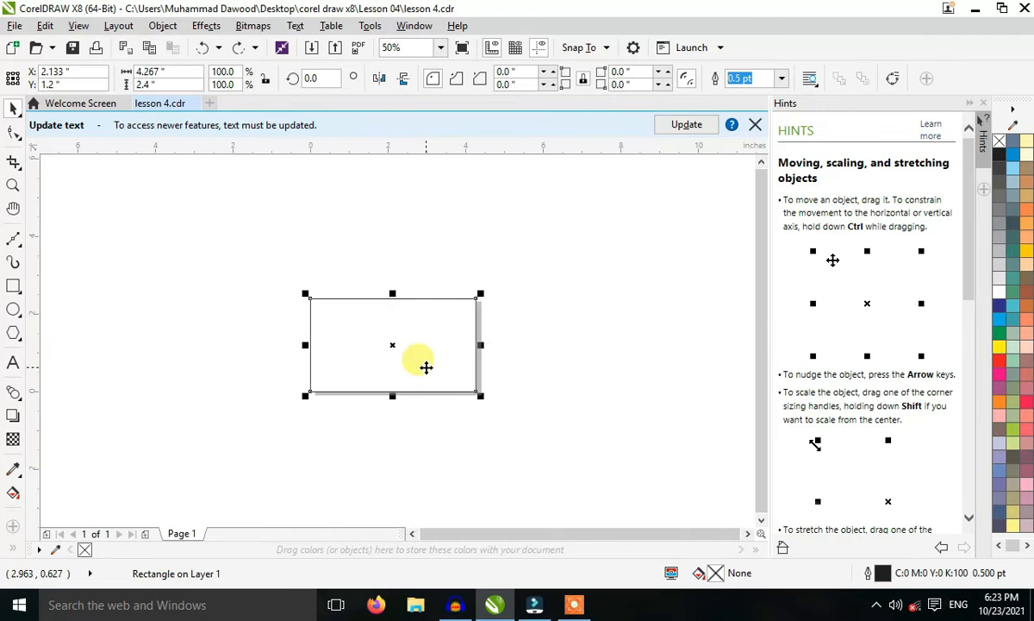
Reselect the rectangle, try scaling it from its upper-right corner, and undo the scaling.
click(500, 304)
click(426, 328)
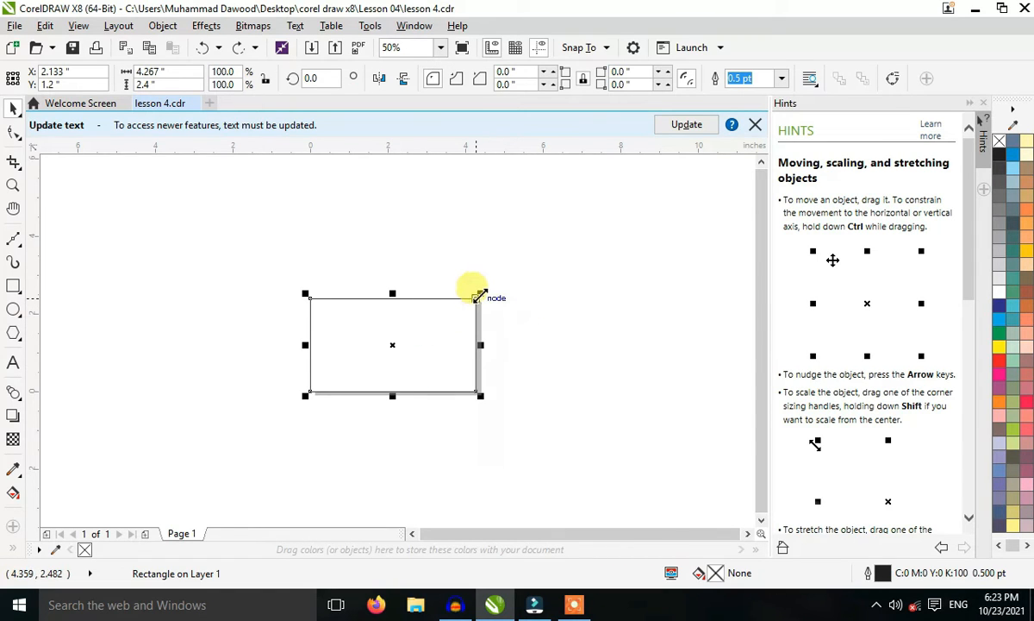
mouse_move(481, 294)
mouse_down()
mouse_move(397, 344)
mouse_move(473, 272)
mouse_move(475, 314)
mouse_up()
key(ctrl+z)
key(ctrl+z)
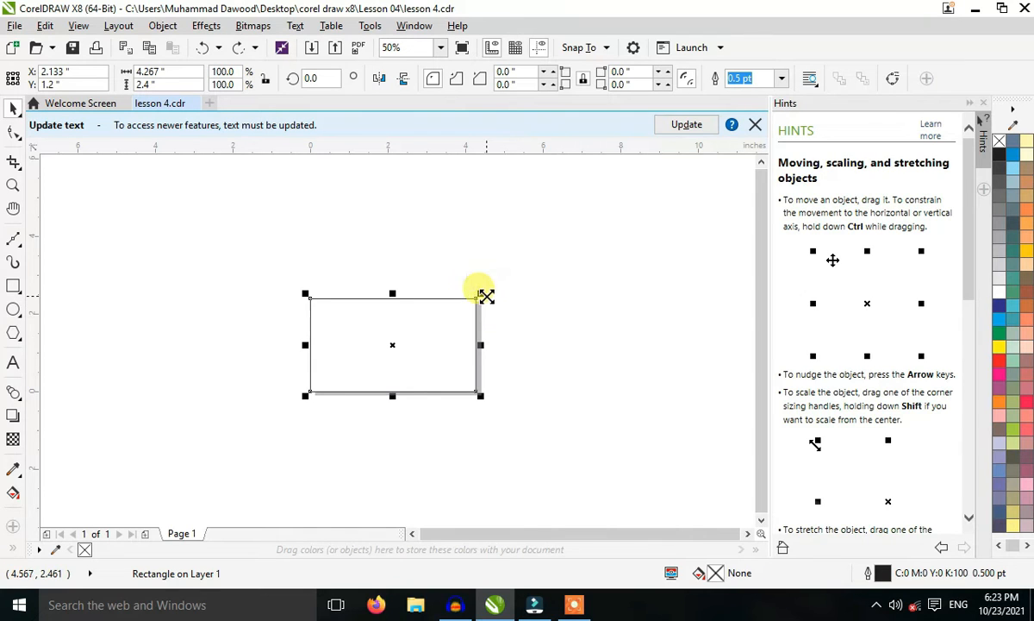
Try another resize from the rectangle's upper-right corner, undo the recent changes, return the rectangle to the page, and deselect it.
drag(484, 294, 510, 326)
key(ctrl+z)
key(ctrl+z)
key(ctrl+z)
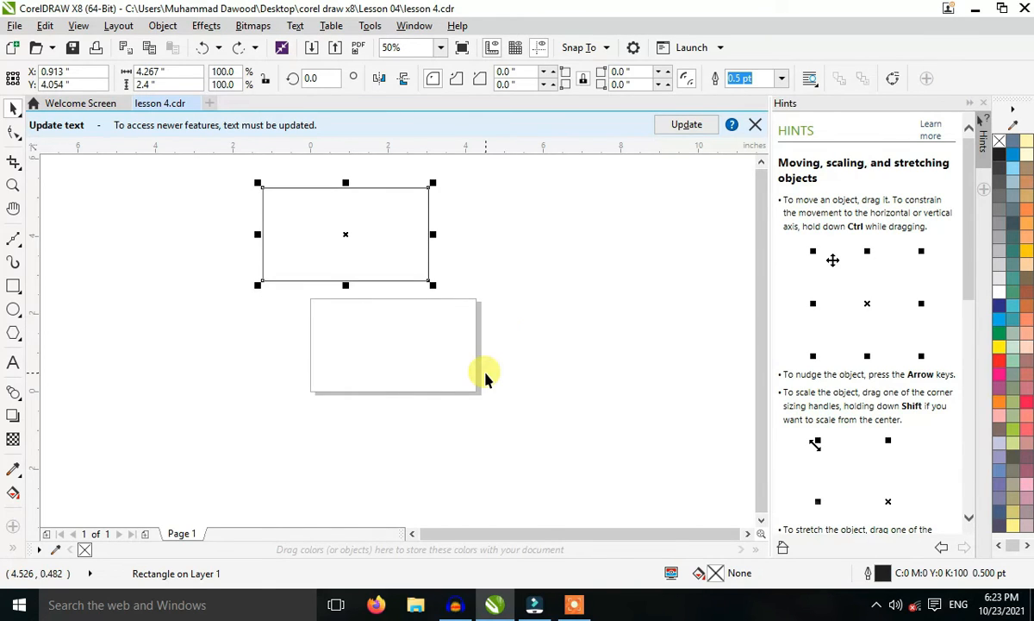
key(ctrl+shift+z)
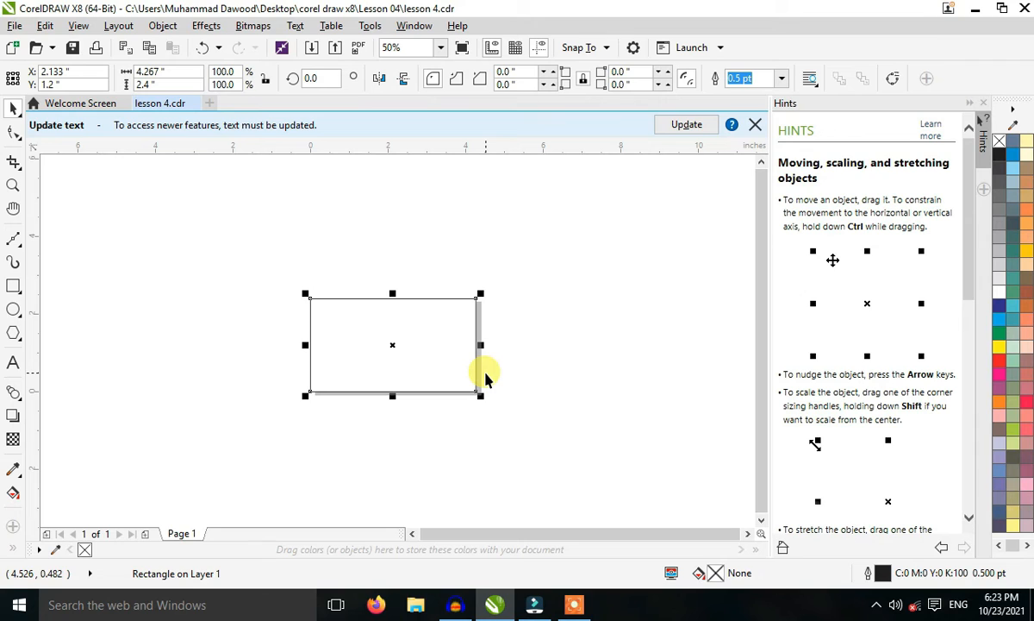
click(497, 268)
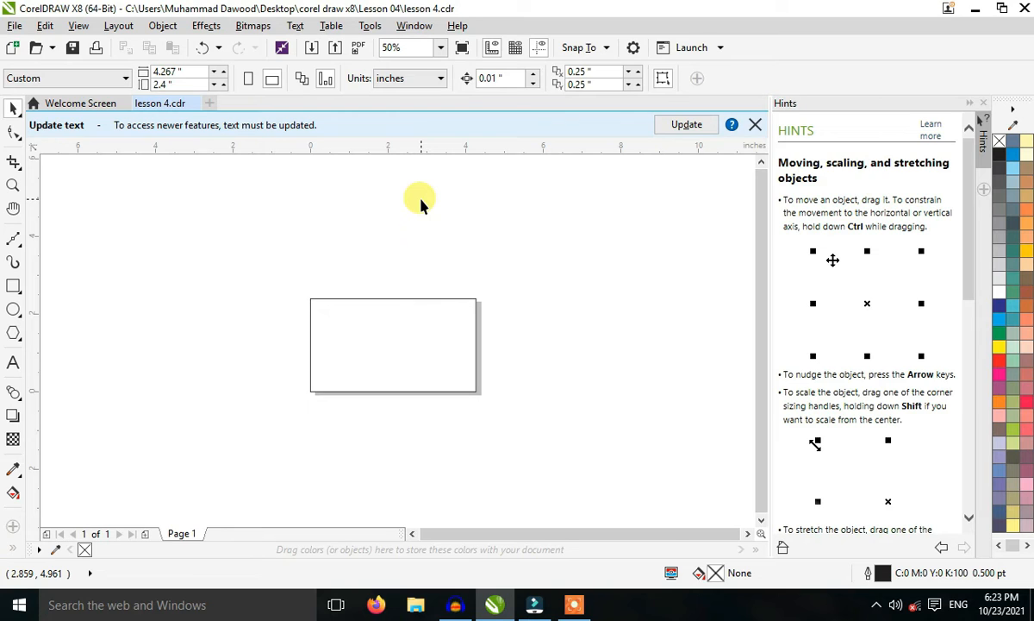
Try rotating the rectangle about its own center to about 327.7°, and undo the rotation.
click(402, 344)
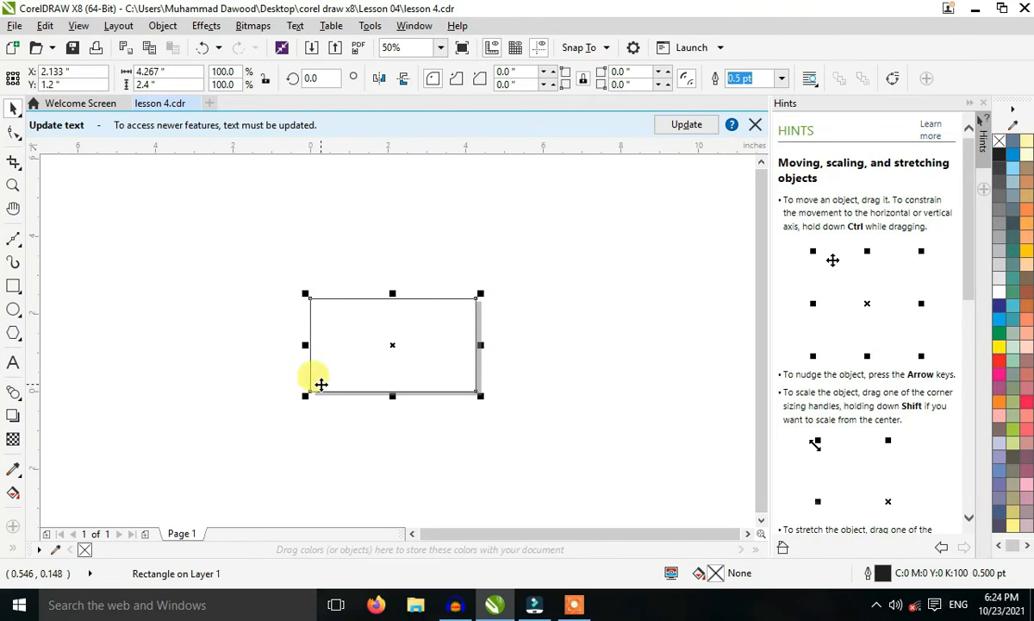
click(416, 346)
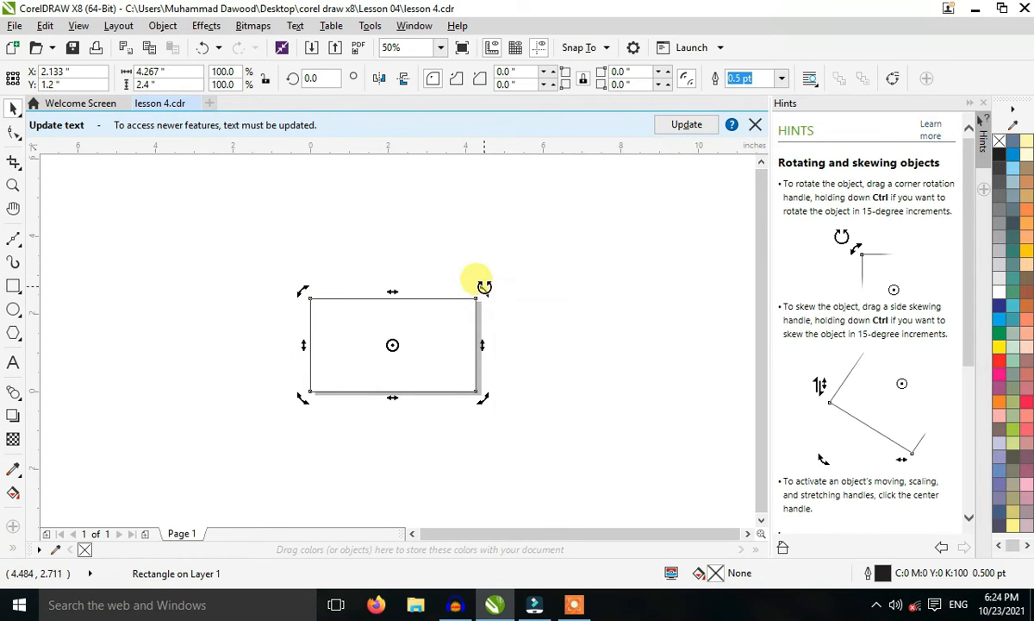
drag(485, 287, 520, 366)
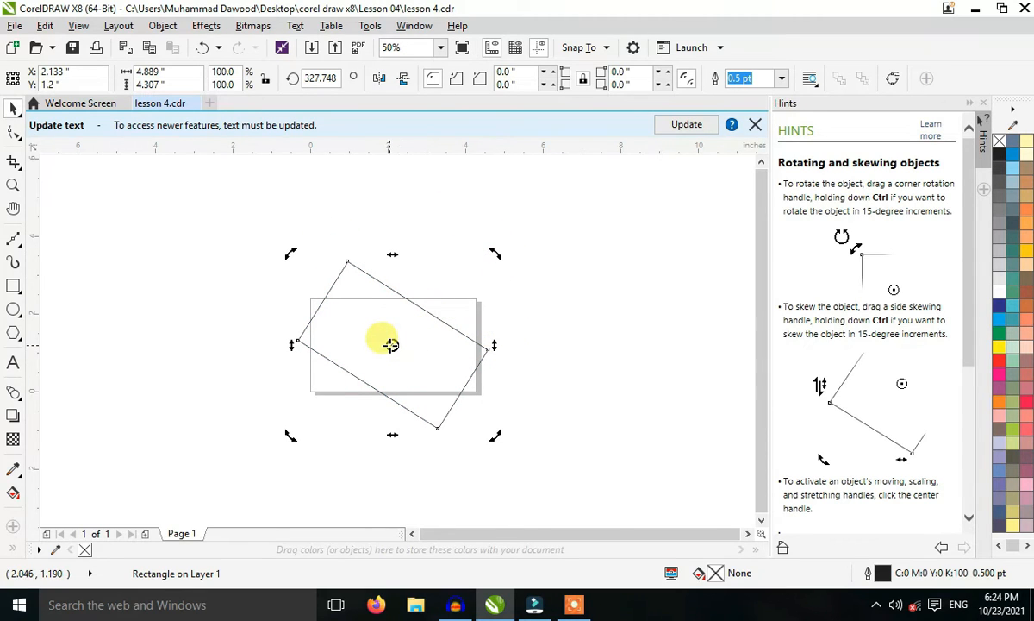
key(ctrl+z)
key(ctrl+z)
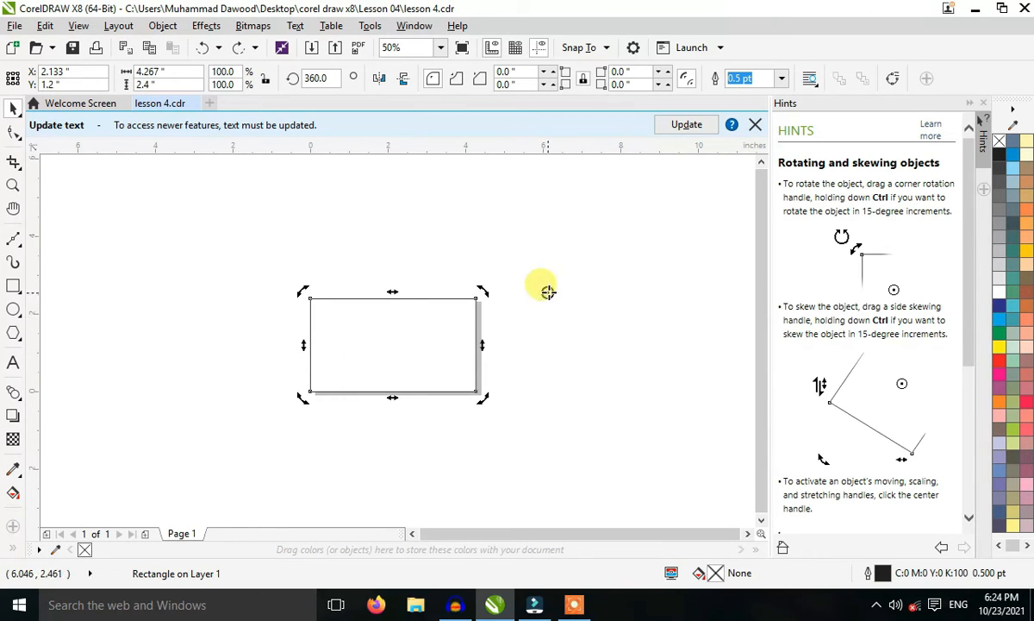
Place the rotation center outside the page, beyond the rectangle's upper-right corner, and rotate the rectangle around it to about 357.7°.
click(462, 335)
click(462, 334)
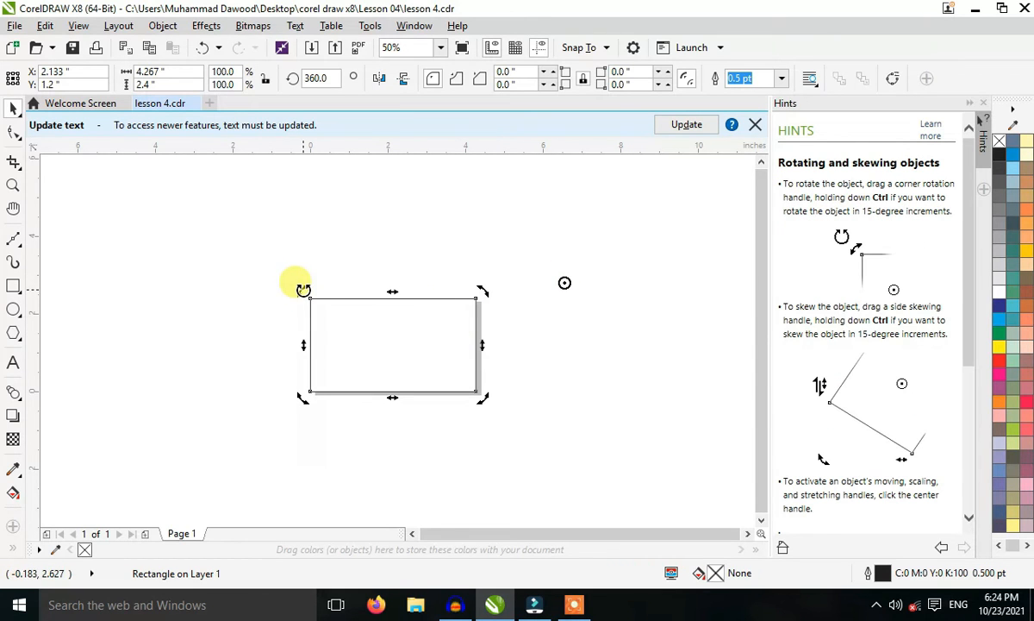
drag(302, 290, 418, 289)
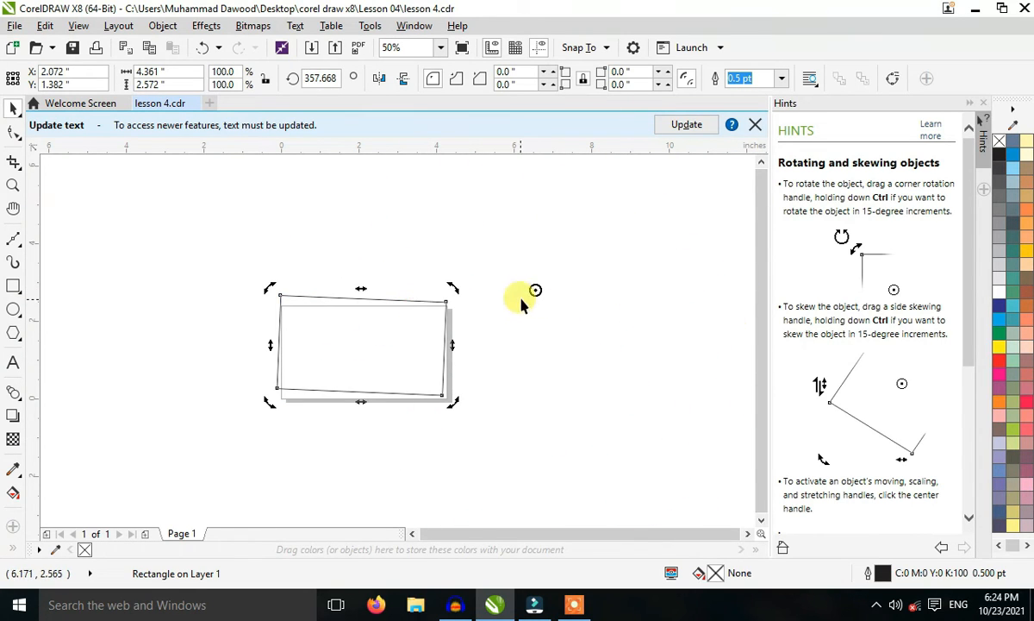
Move the rotation center to the left of the rectangle, rotate around it to about 340.8°, and undo the rotations.
drag(535, 290, 169, 344)
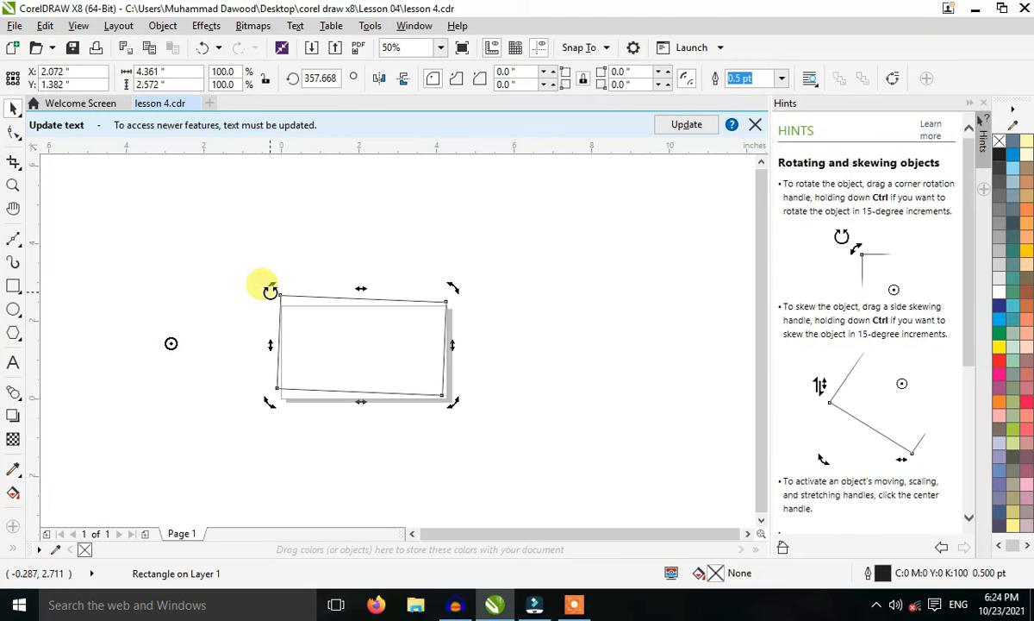
drag(269, 288, 266, 327)
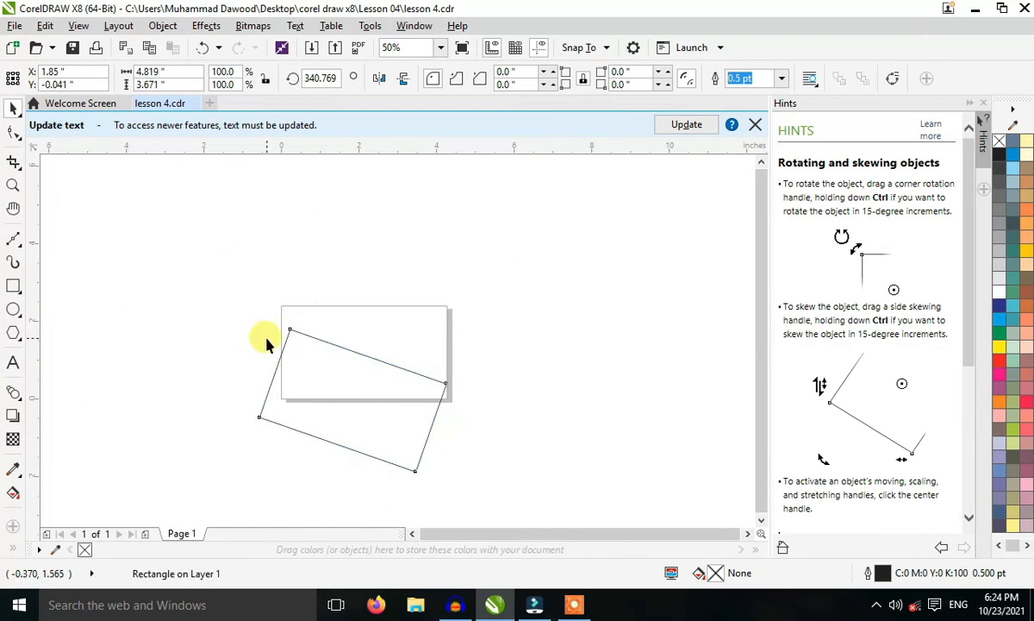
key(ctrl+z)
key(ctrl+z)
Undo further changes until the rectangle sits off the page, reselect it, and return it to its place on the page.
key(ctrl+z)
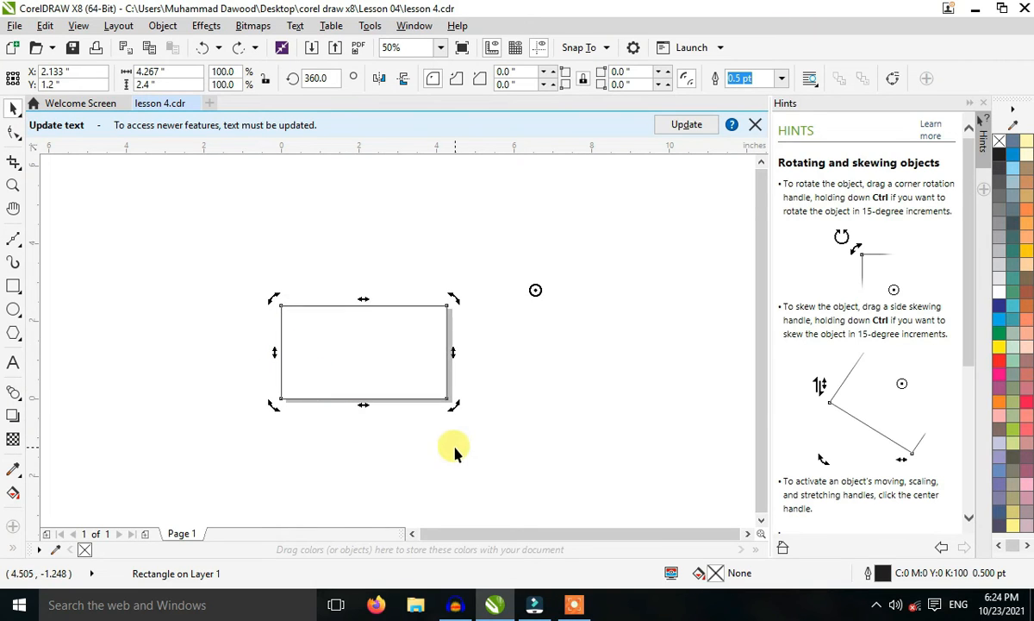
key(ctrl+z)
key(ctrl+z)
key(ctrl+z)
key(ctrl+z)
key(ctrl+z)
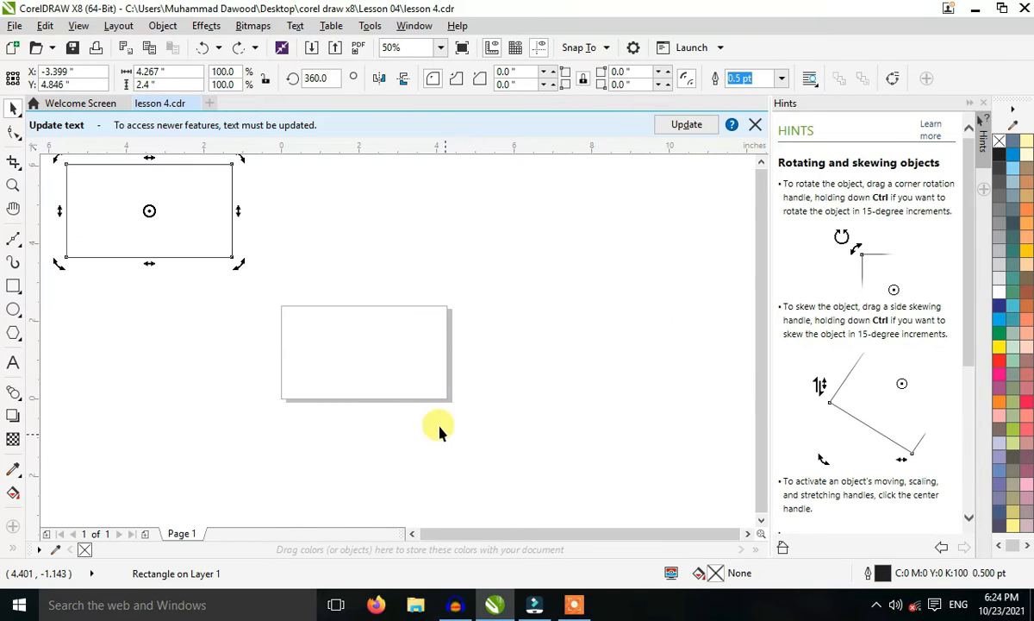
click(424, 412)
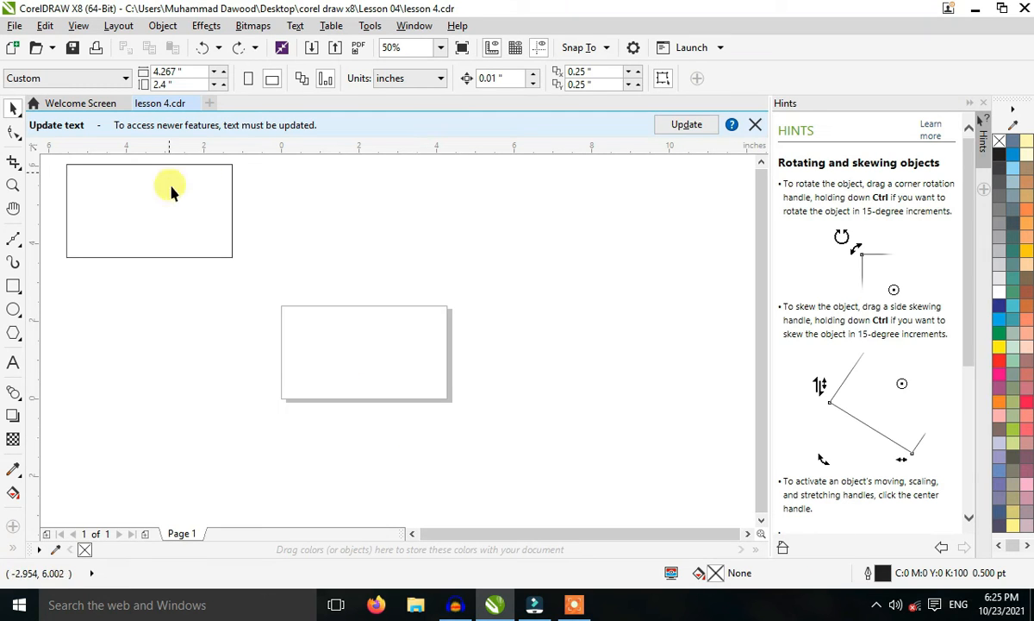
click(174, 210)
key(ctrl+shift+z)
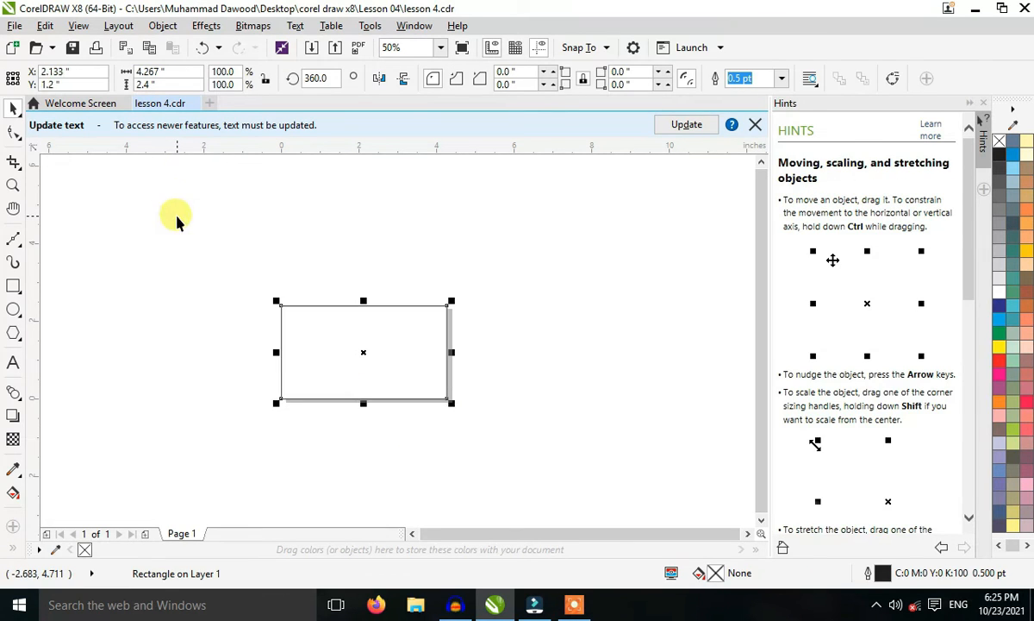
Try skewing the rectangle vertically by moving its right side upward to about 20°, and undo the skew.
click(220, 343)
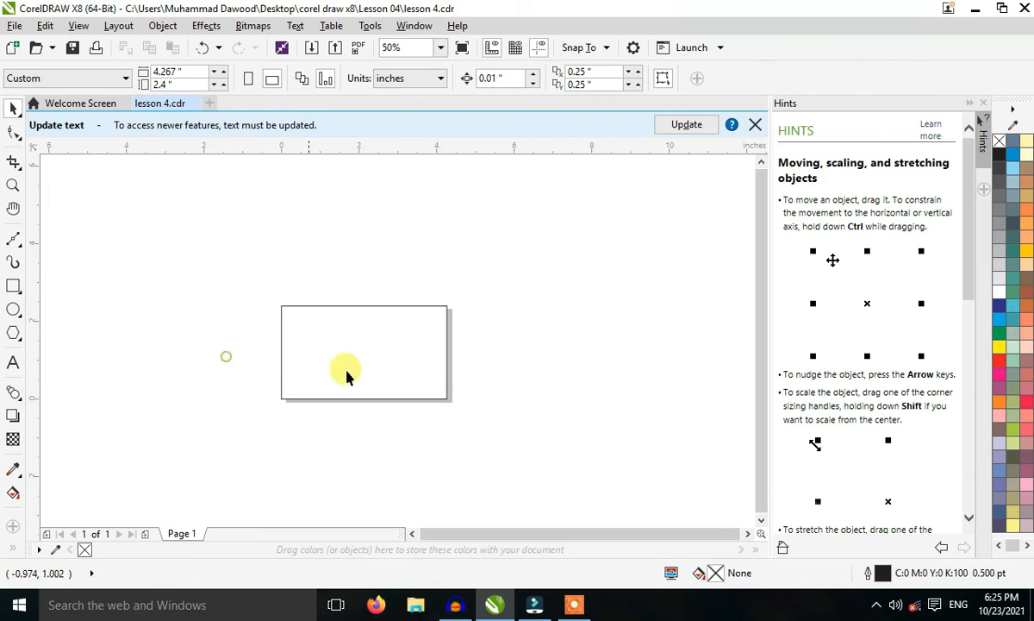
click(388, 346)
click(405, 351)
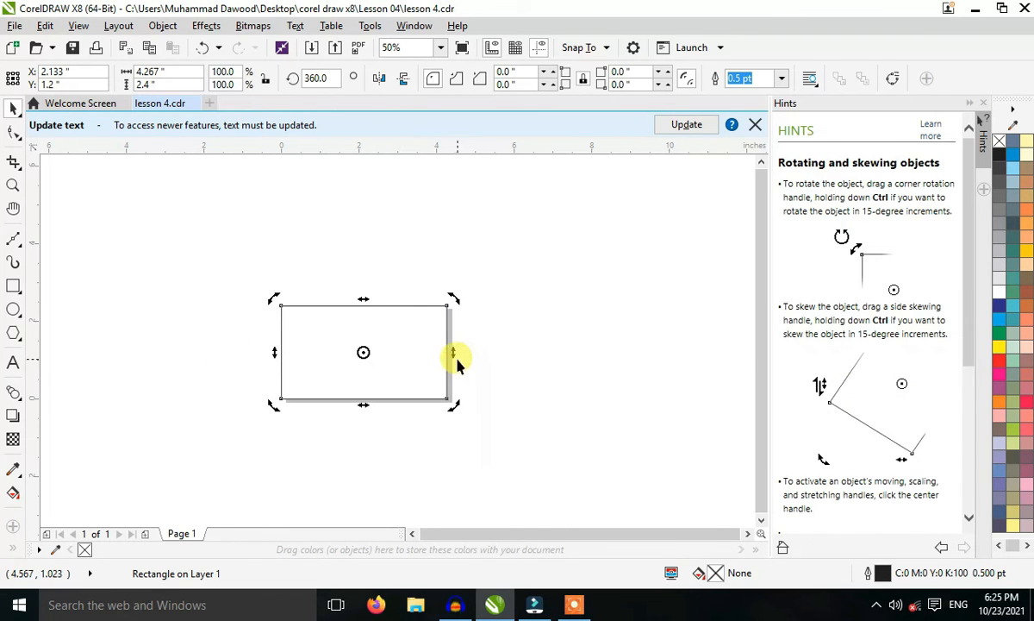
drag(453, 353, 446, 303)
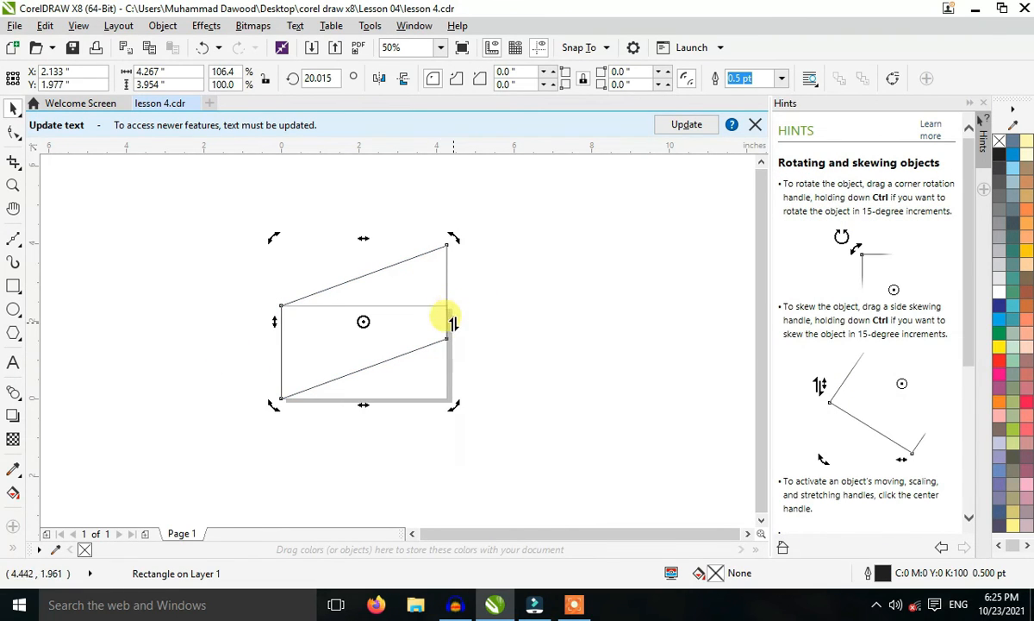
key(ctrl+z)
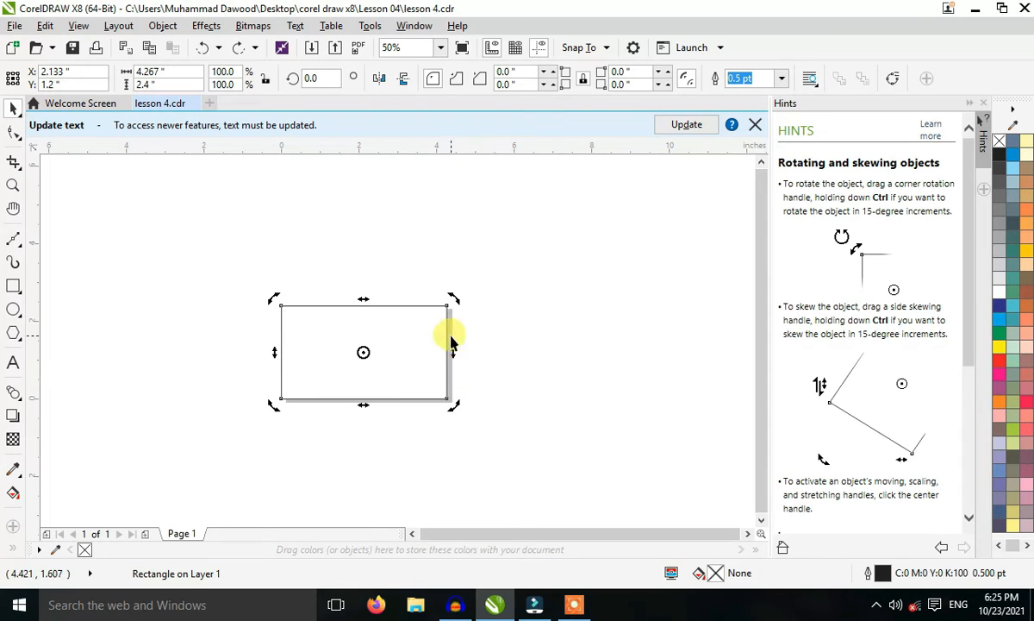
Try skewing the rectangle's right side downward to about 335.1° and upward to about 23.7°, undoing the skews and deselecting it.
mouse_move(447, 348)
mouse_down()
mouse_move(443, 272)
mouse_move(458, 473)
mouse_up()
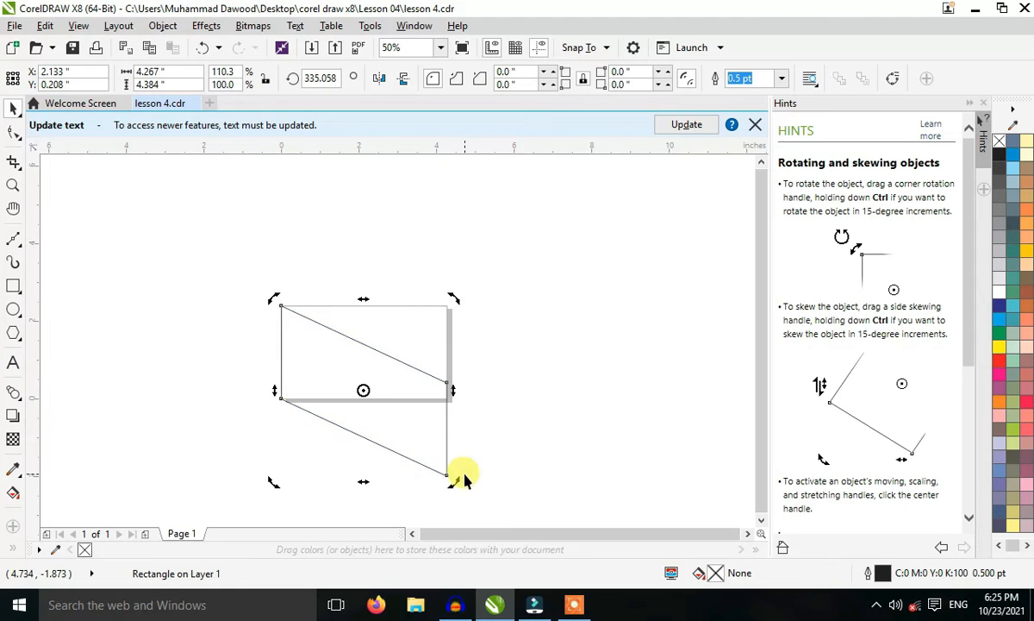
drag(363, 481, 438, 494)
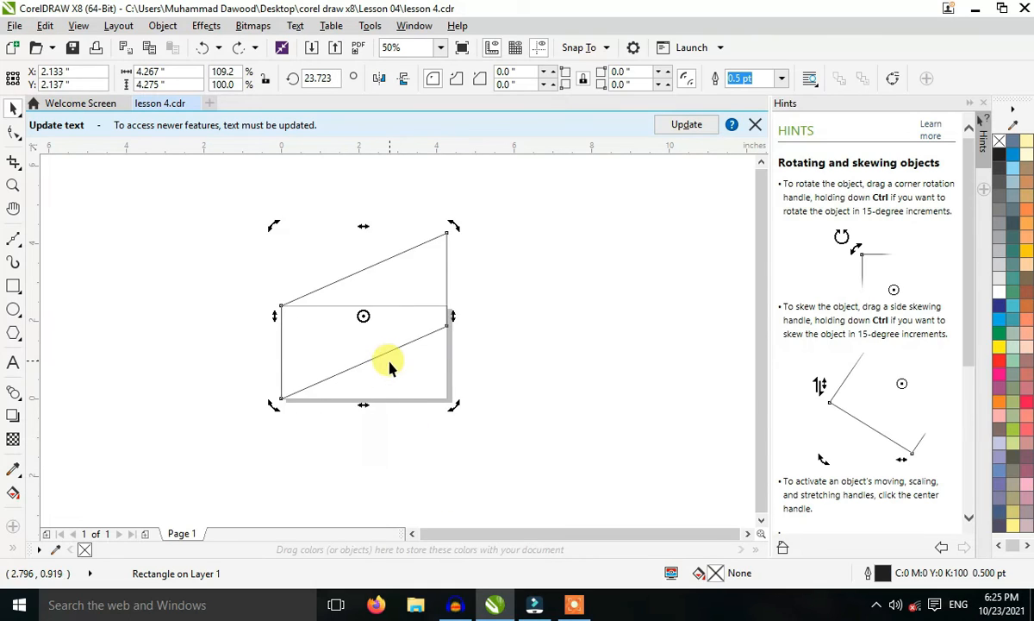
key(ctrl+z)
key(Escape)
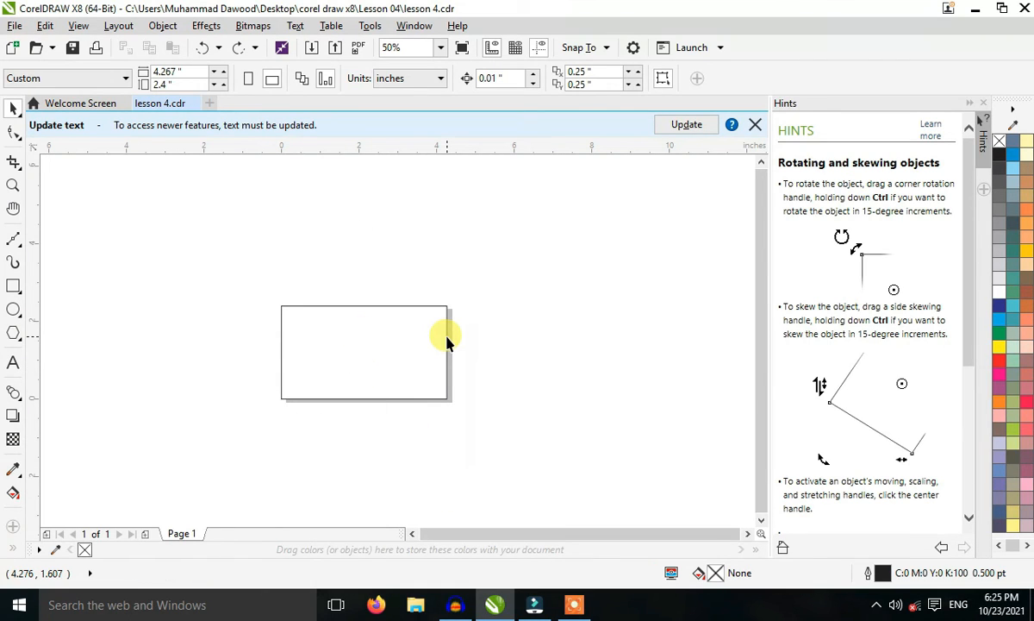